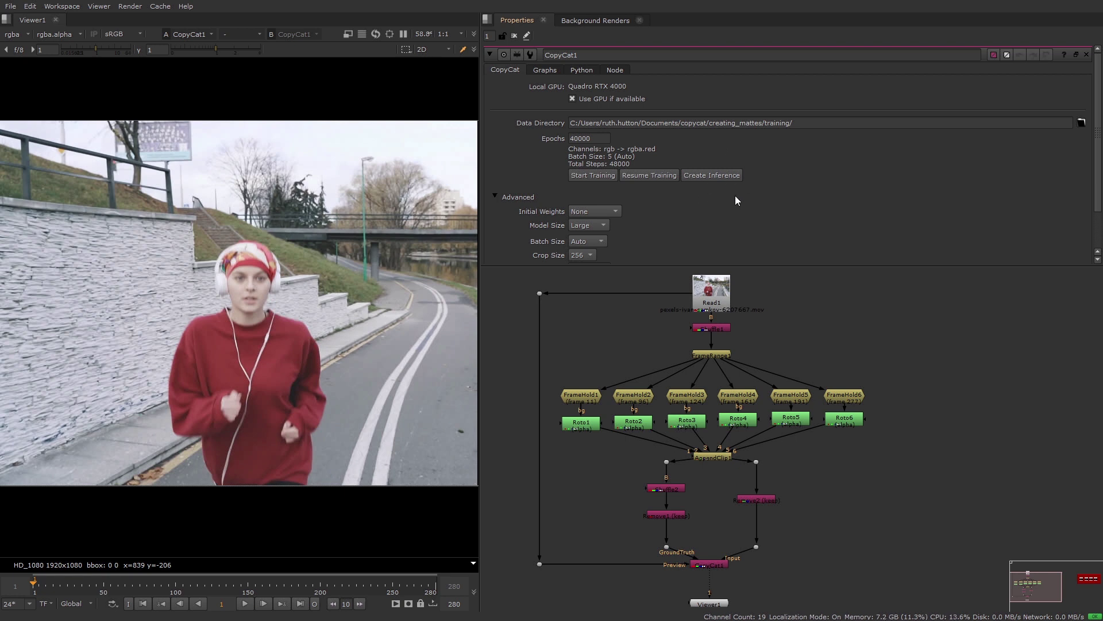
Add an Inference node and place it beside Read1 with its input connected to the Read1 footage.
left_click(728, 175)
key("Delete")
key("Tab")
type("infe")
key("Return")
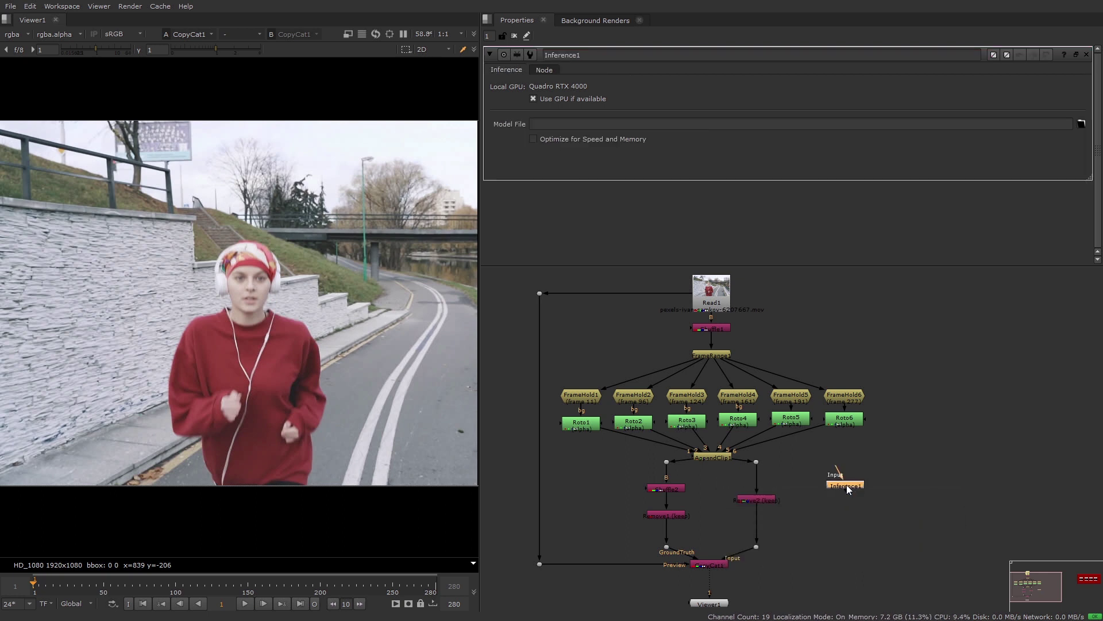
left_click_drag(846, 484, 853, 293)
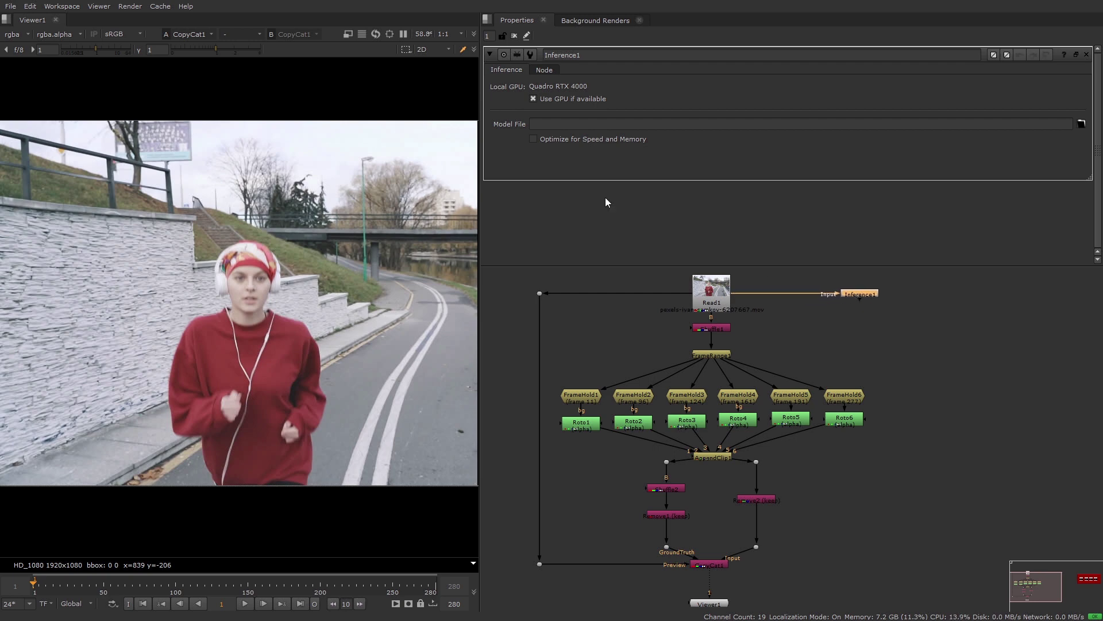
Load Training_210311_180146.10000.cat from the training folder as the model file of Inference1.
left_click(1082, 126)
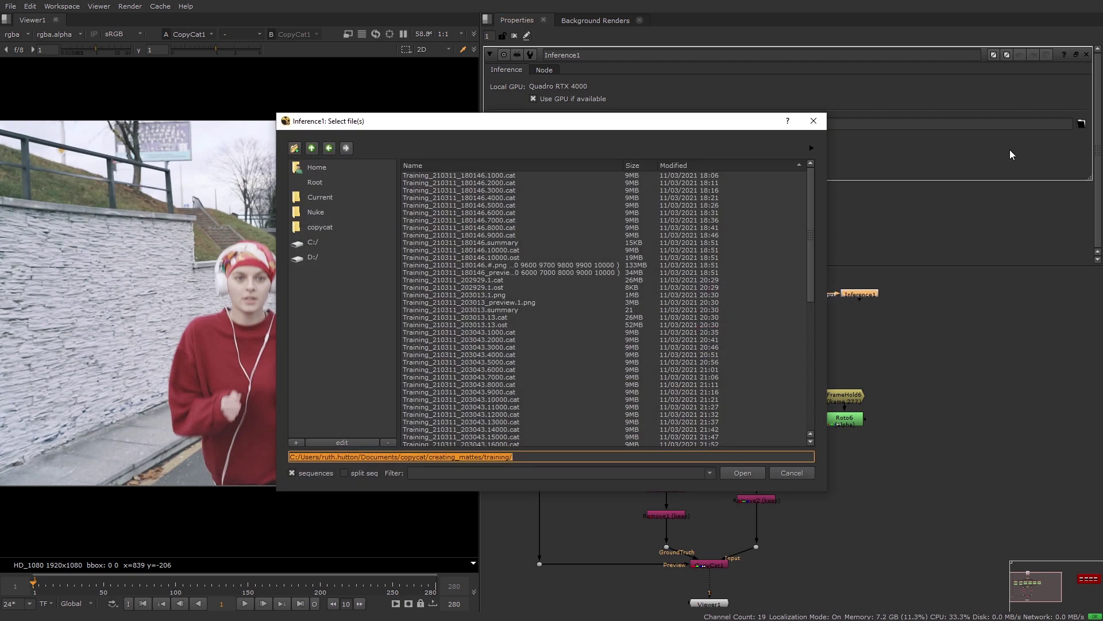
left_click(527, 252)
left_click(743, 472)
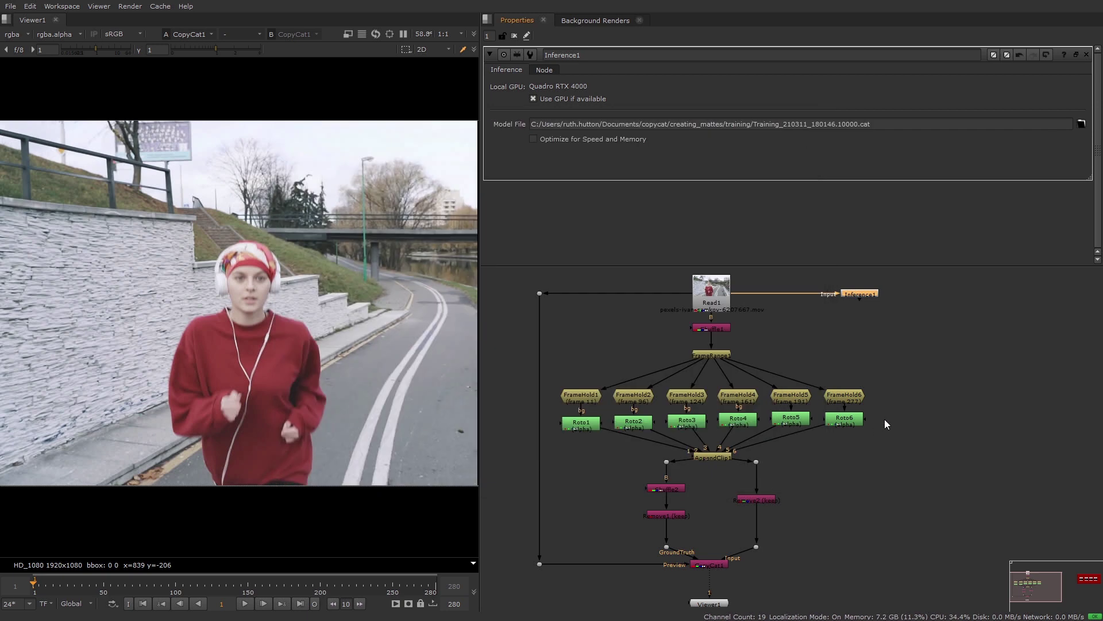
Show the Inference1 output in the viewer and inspect the matte at several frames, including 67, 172 and 239.
left_click(886, 304)
left_click(855, 295)
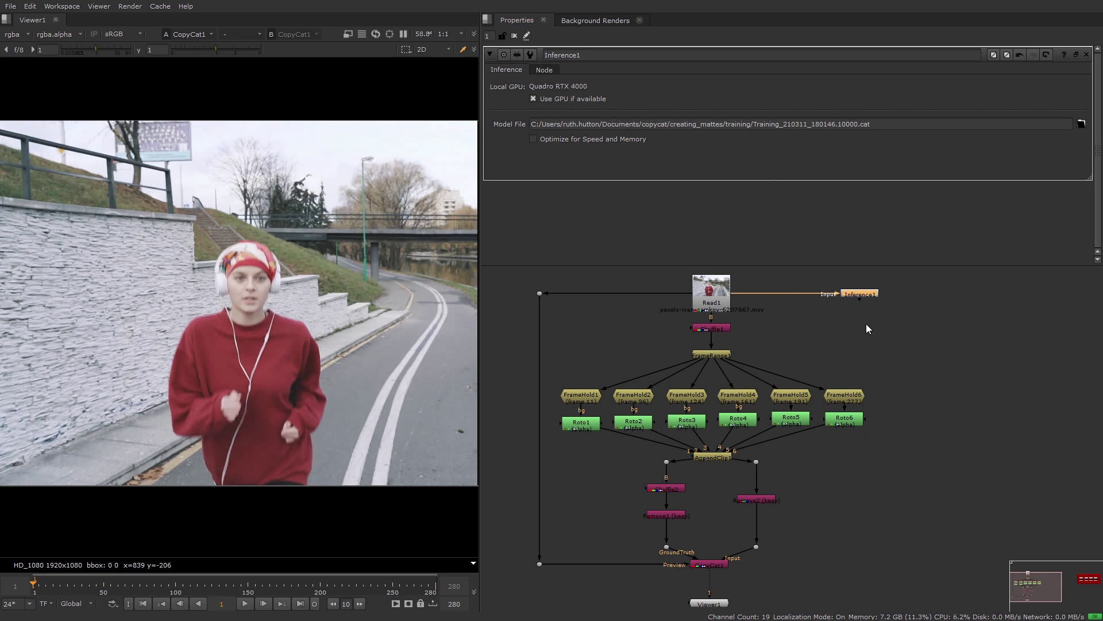
key("1")
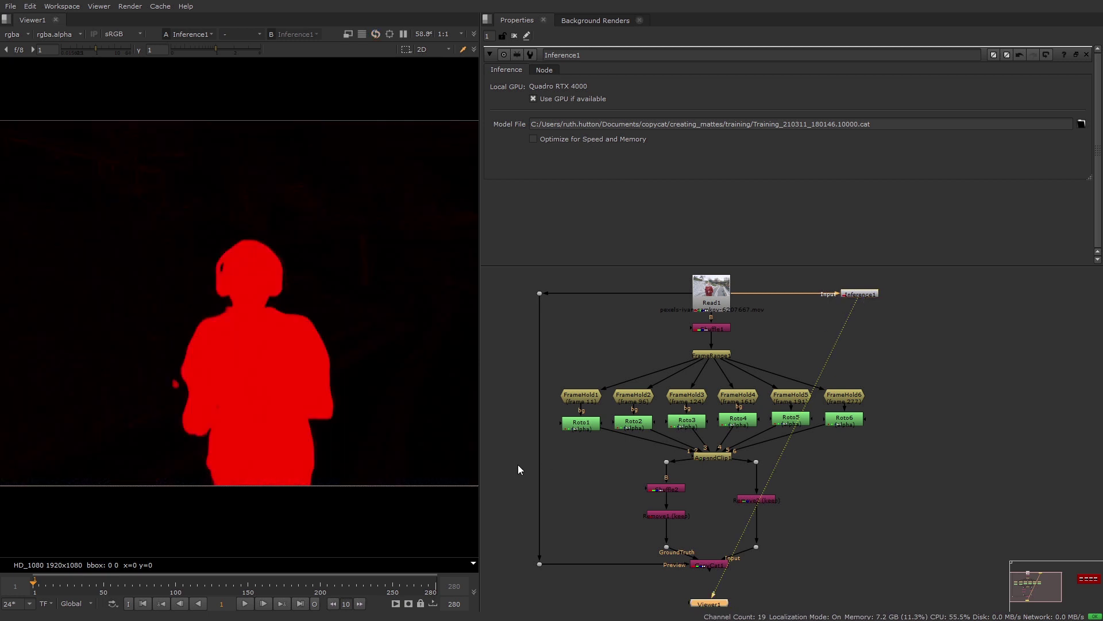
middle_click_drag(355, 425, 331, 416)
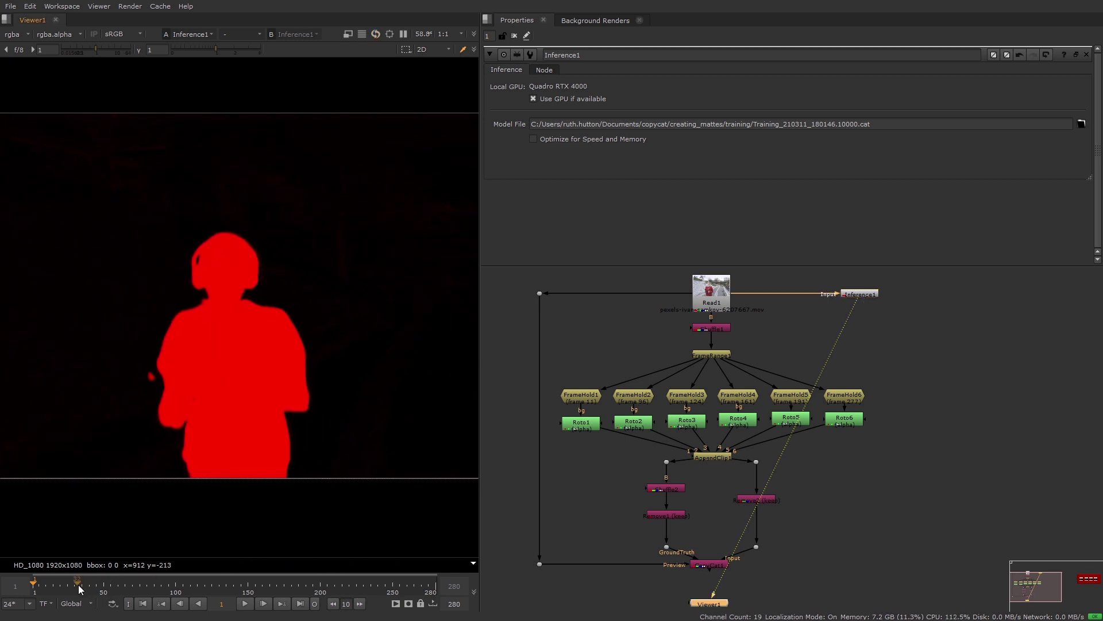
left_click(128, 584)
left_click(210, 585)
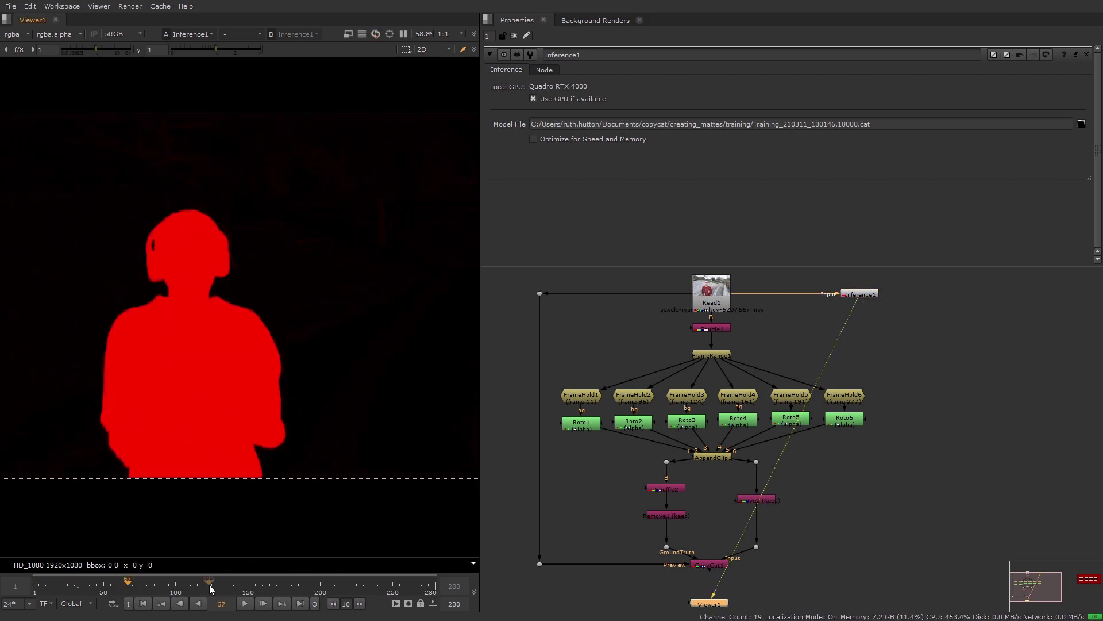
left_click(279, 585)
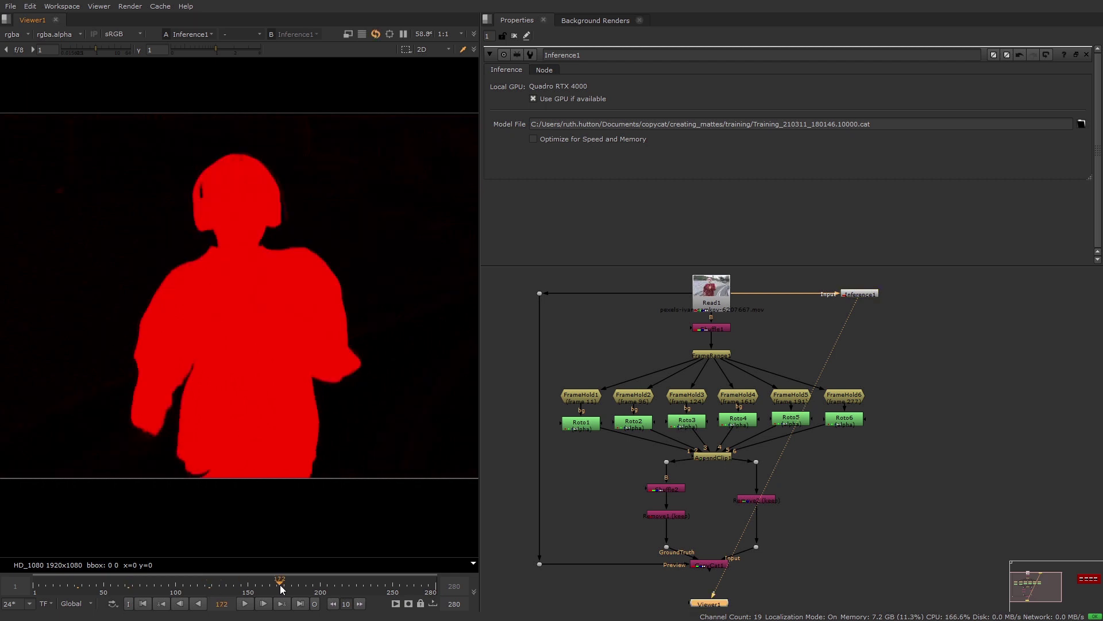
left_click(376, 585)
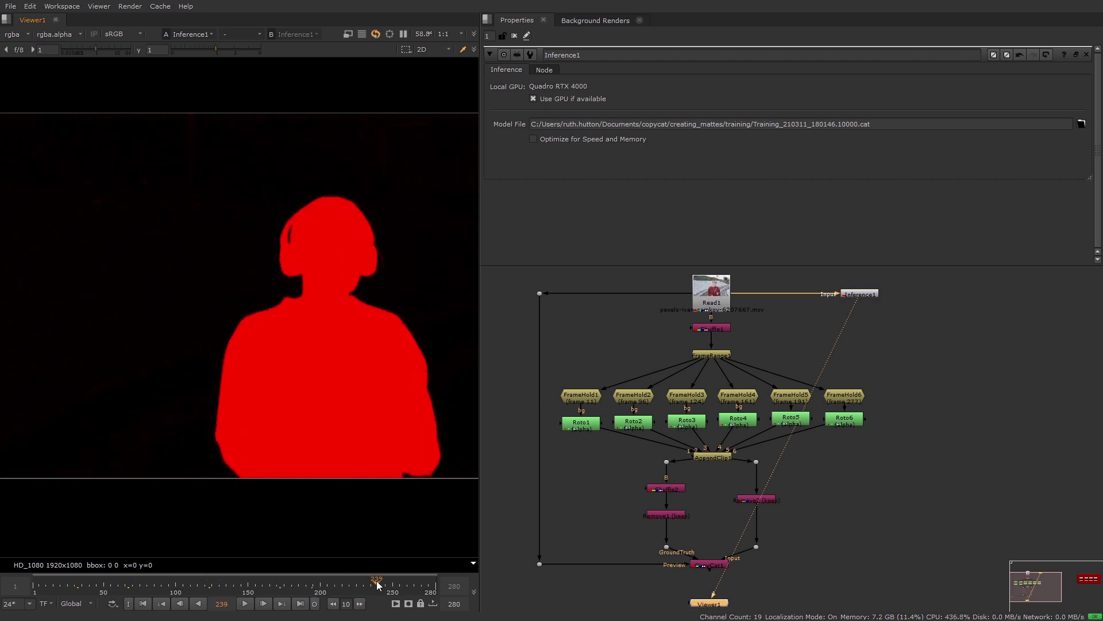
Stop playback of the inferred matte and return to the first frame.
left_click(177, 604)
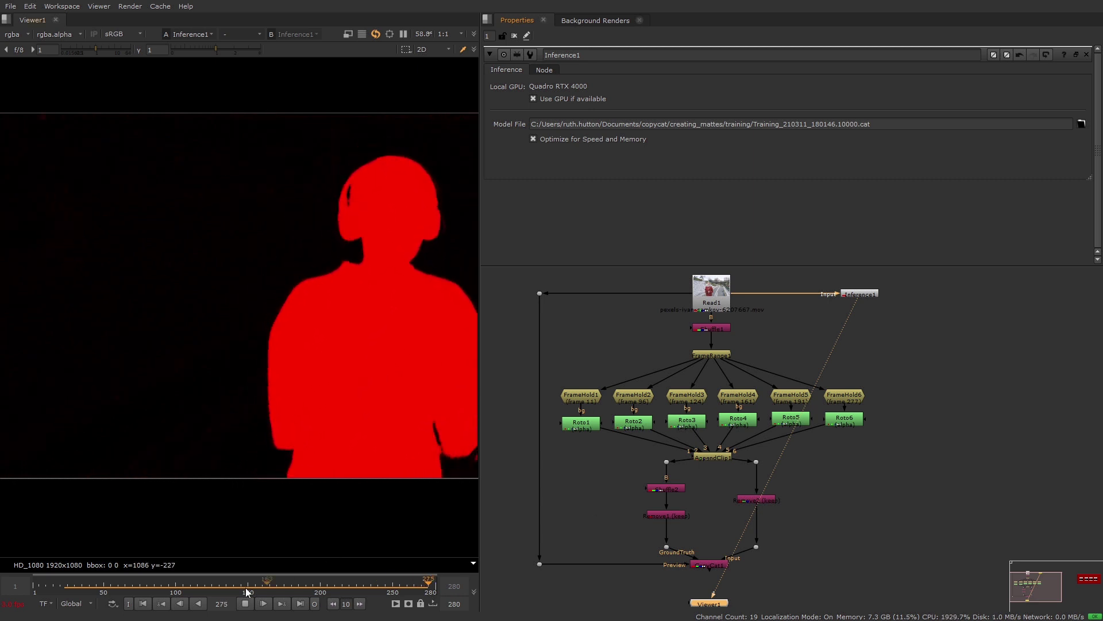
left_click(245, 604)
left_click(144, 604)
Connect the Epochs examples clips Read2, Read4, Read3 and Read5 to viewer inputs 1 to 4 in that order.
middle_click_drag(936, 457, 749, 458)
middle_click_drag(907, 433, 540, 467)
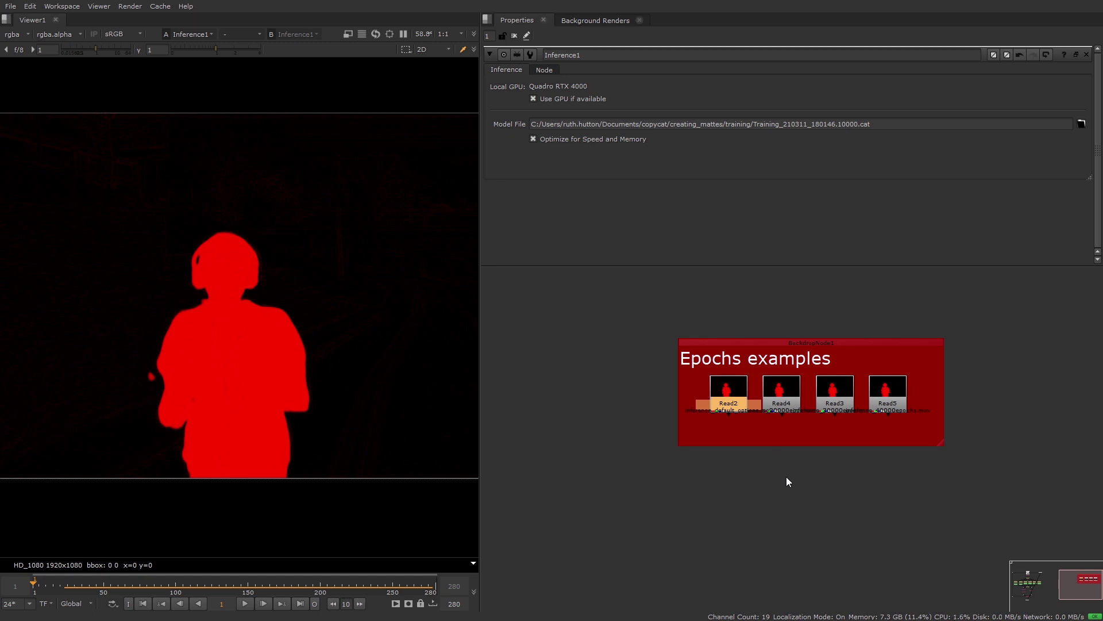
key("1")
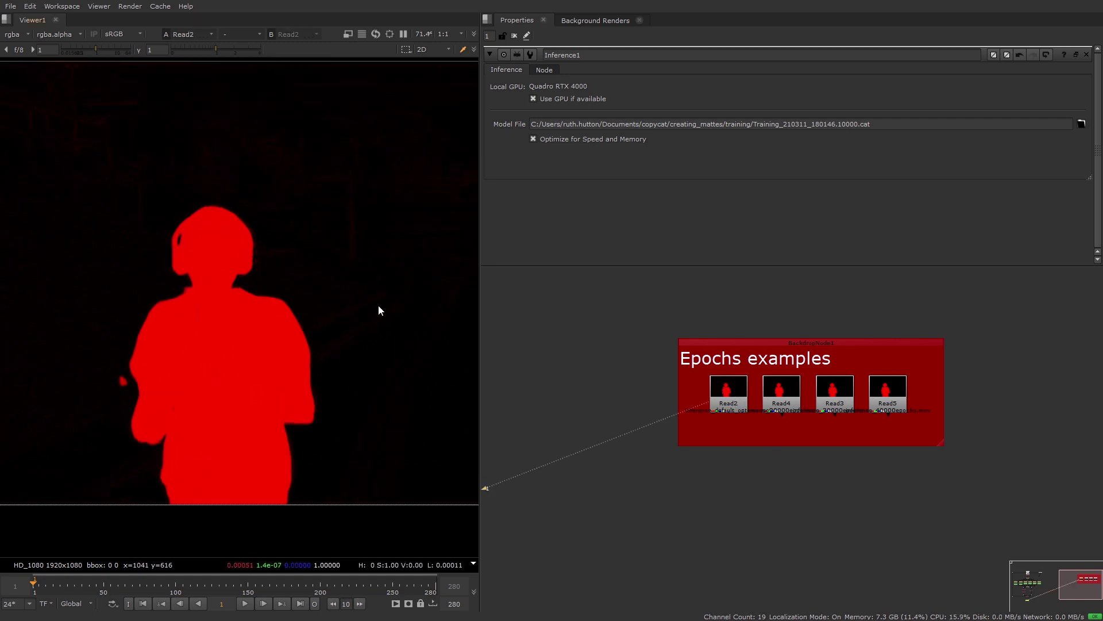
left_click(779, 399)
key("2")
left_click(835, 396)
key("3")
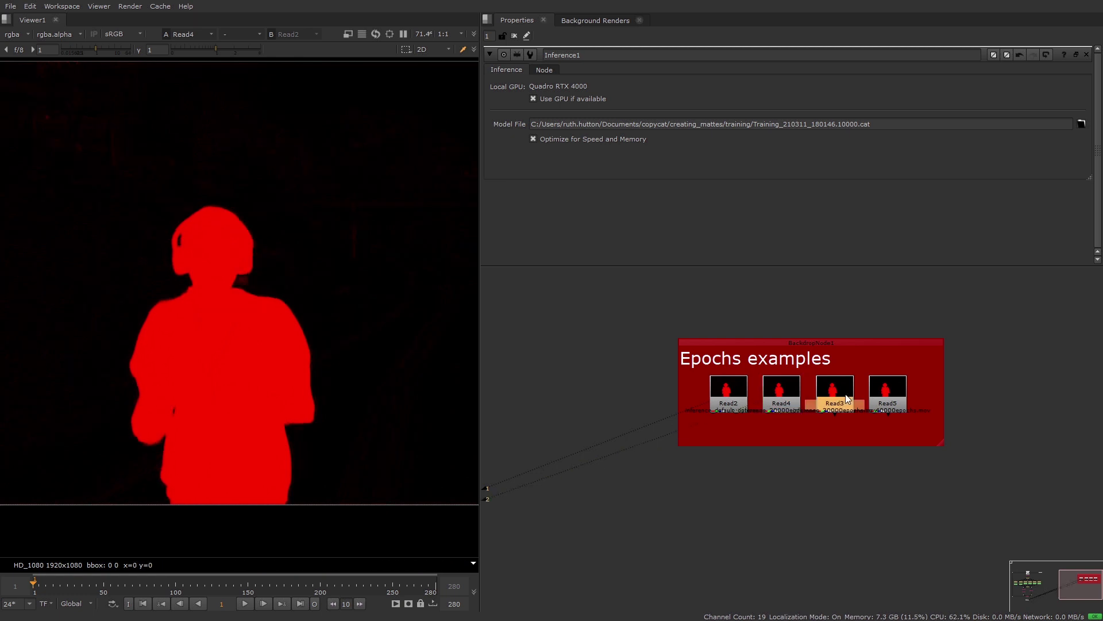
left_click(900, 399)
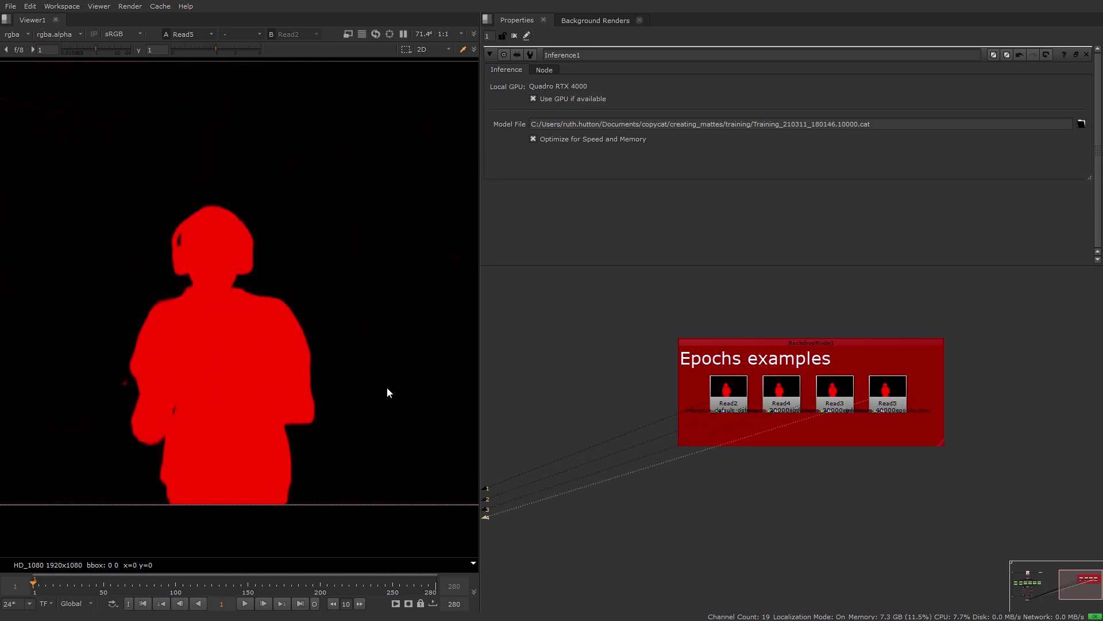
Maximize the viewer and compare background noise in the Read2 and Read5 mattes with the viewer gain raised to about 4.4.
key("space")
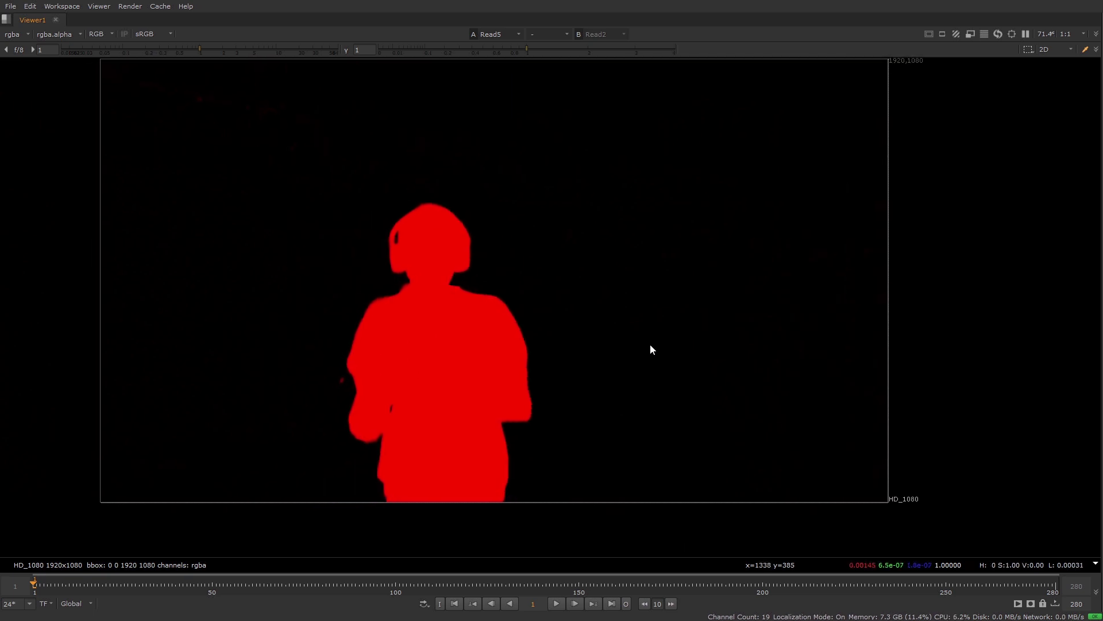
key("2")
scroll(652, 345, "up", 2)
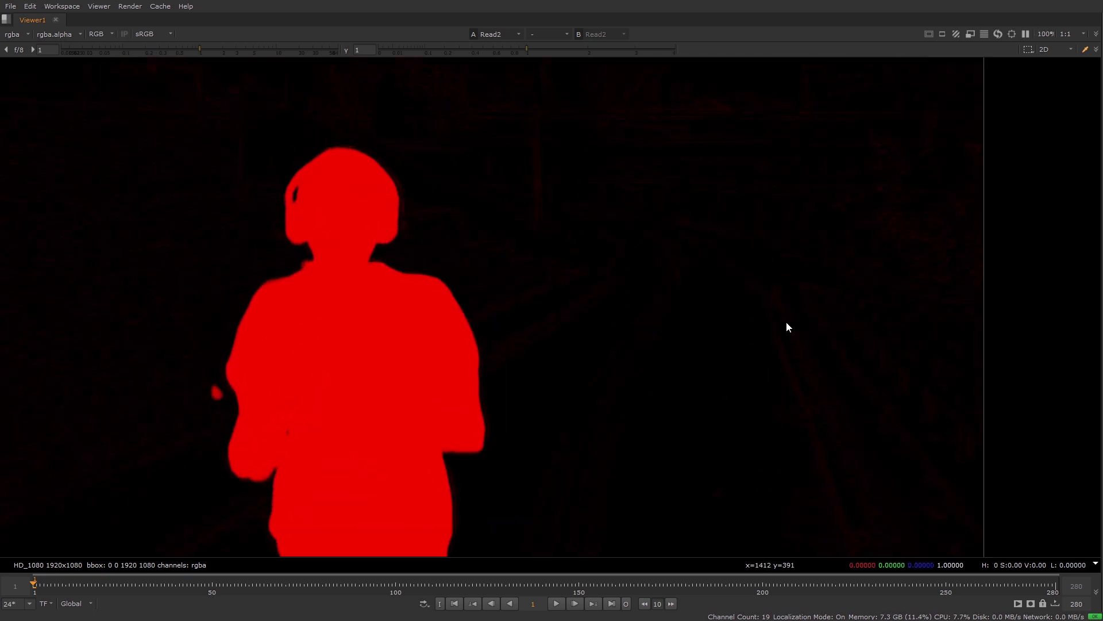
left_click_drag(201, 51, 248, 51)
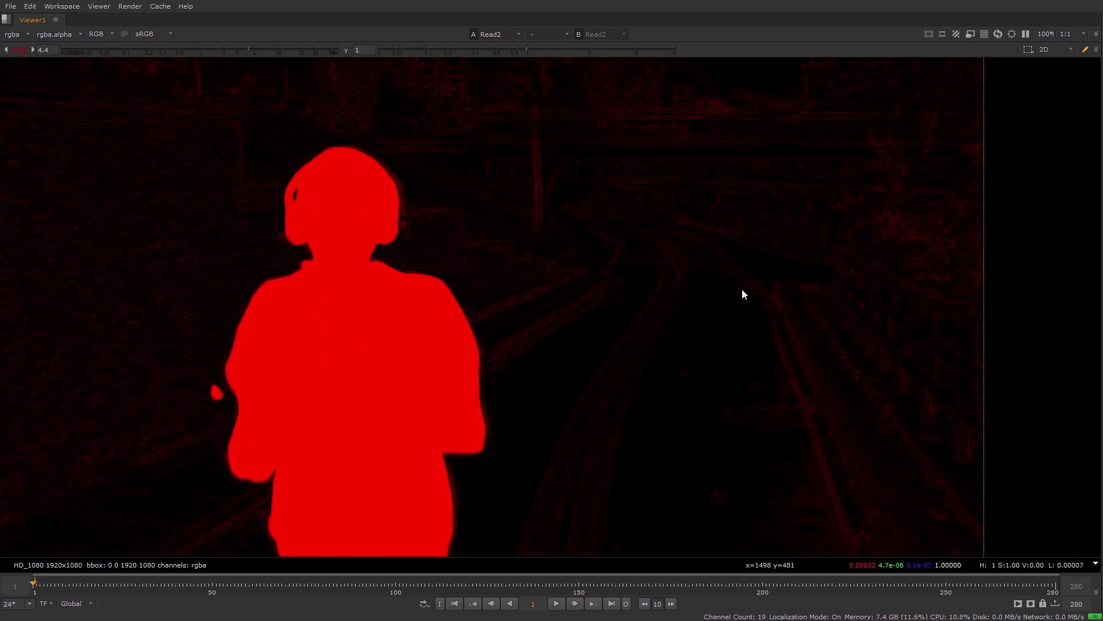
key("3")
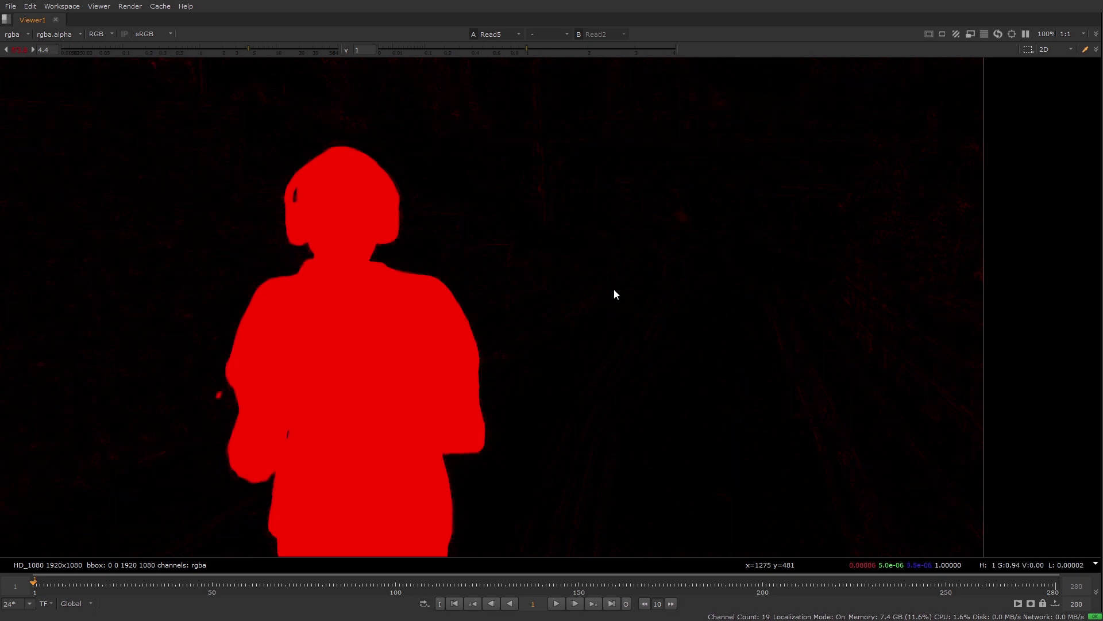
key("5")
Reset the viewer gain to 1 and compare the Read5 matte with Read2 at normal brightness.
left_click(53, 50)
type("1")
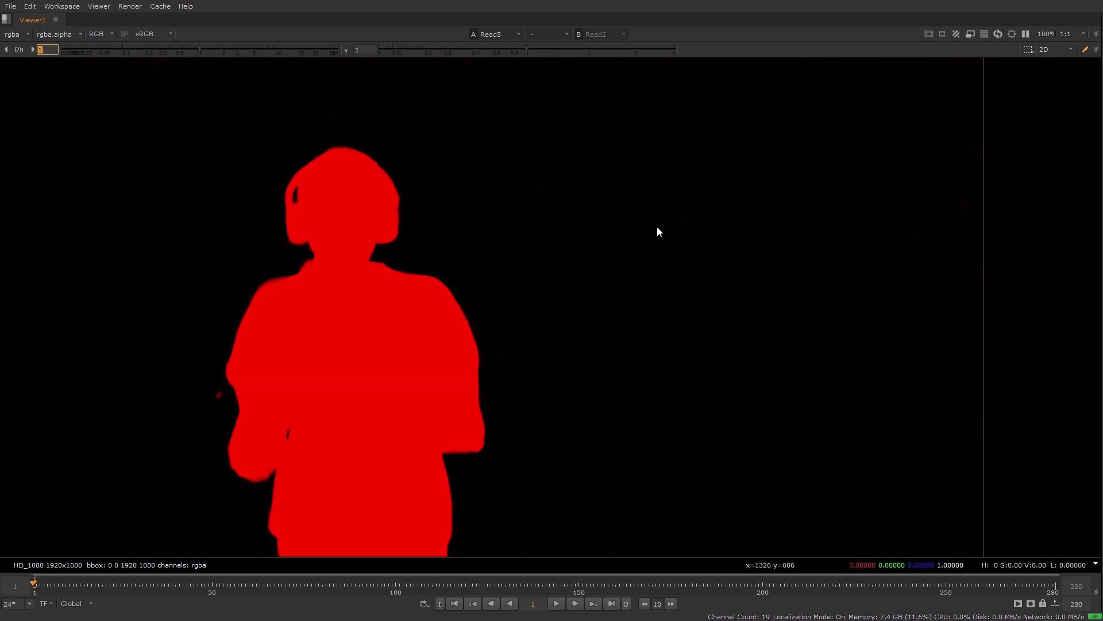
type("f")
middle_click_drag(677, 306, 663, 330)
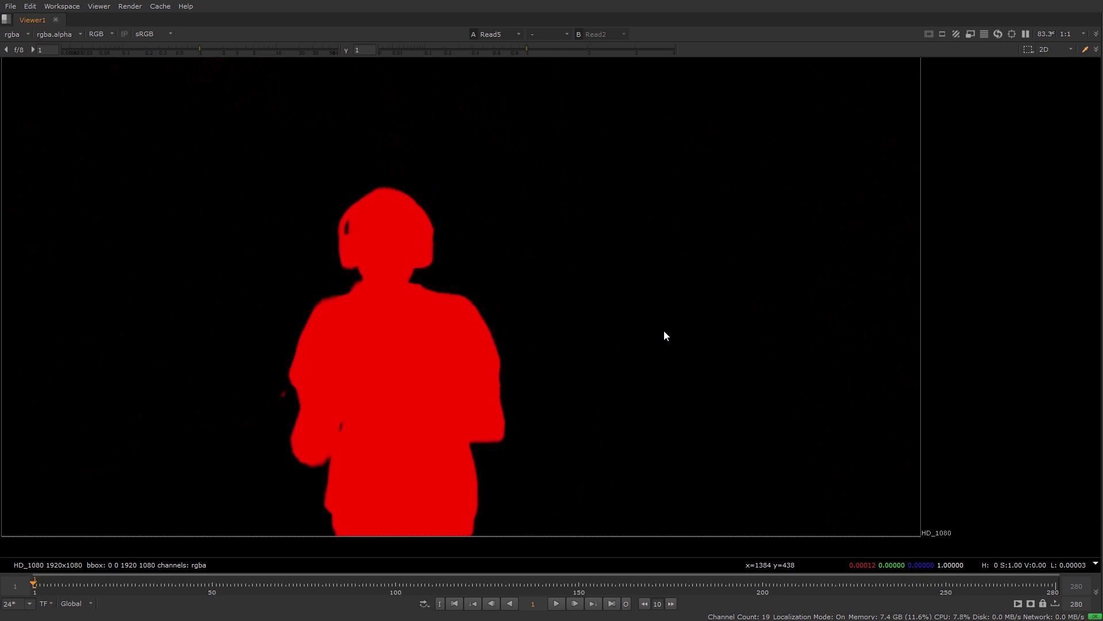
key("1")
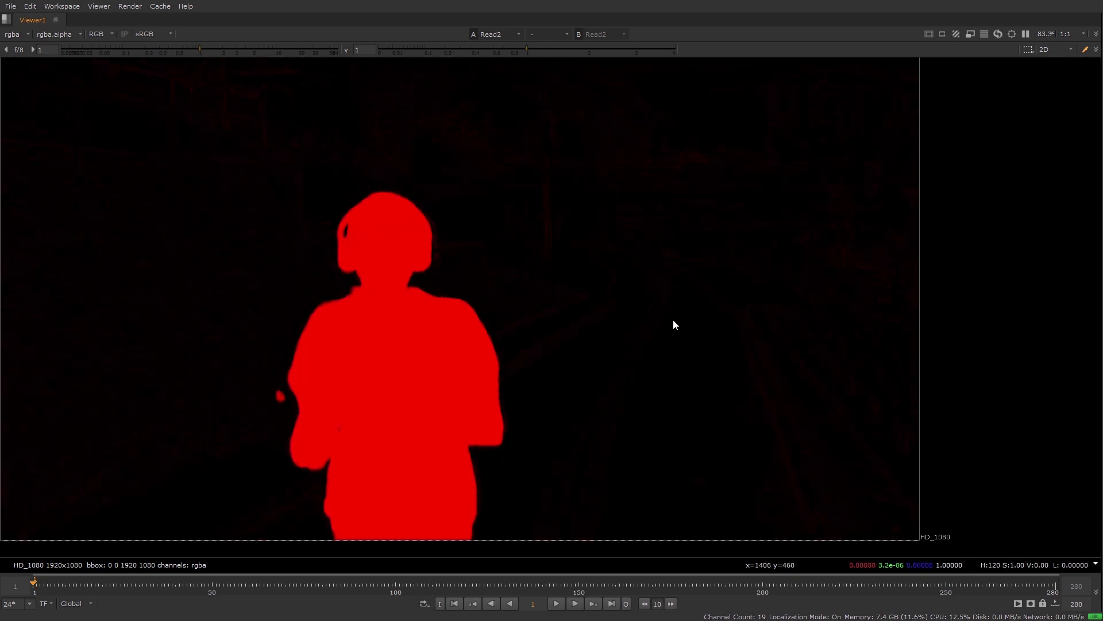
Restore the full layout and replace the model file of Inference1 with Training_210311_203043.30000.cat.
key("space")
middle_click_drag(424, 348, 259, 318)
middle_click_drag(638, 383, 1020, 447)
middle_click_drag(792, 410, 825, 332)
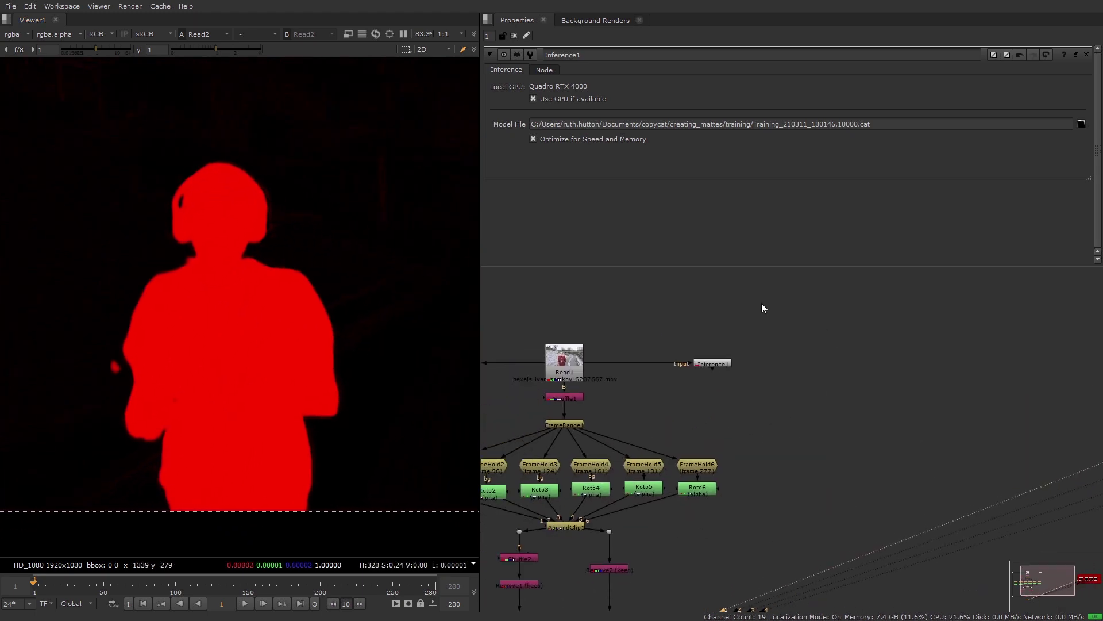
scroll(758, 307, "down", 2)
scroll(682, 350, "up", 2)
left_click(753, 346)
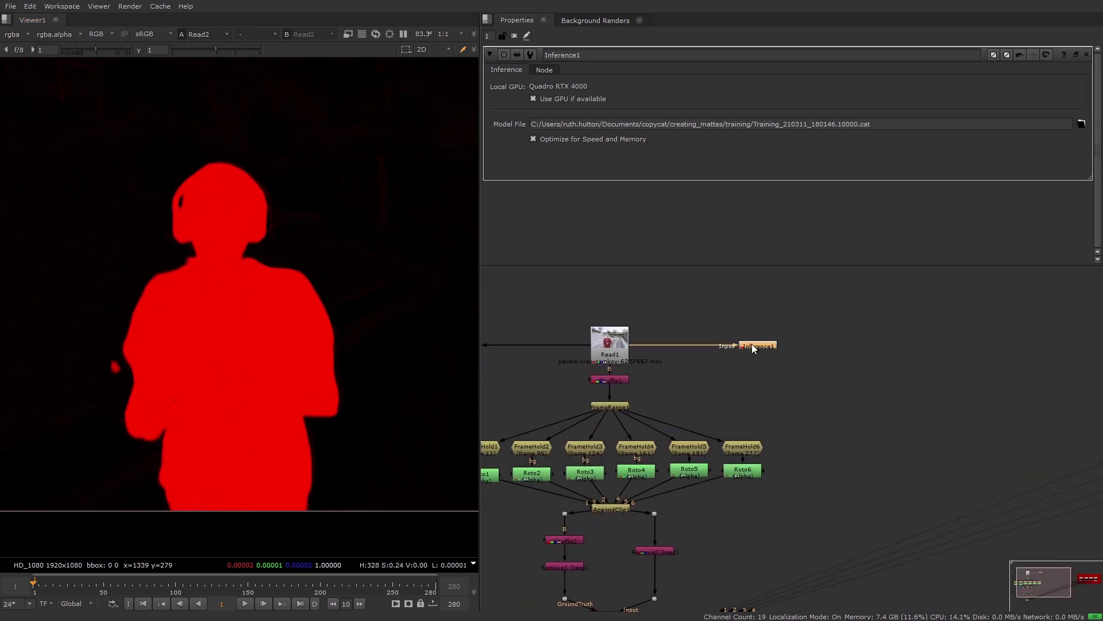
left_click(1081, 124)
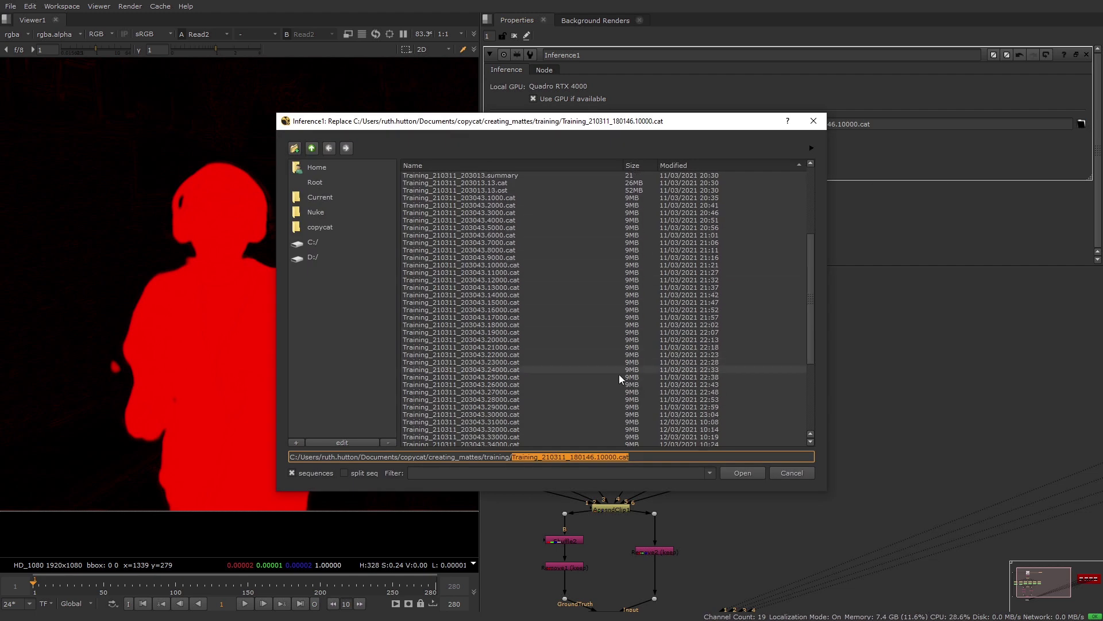
left_click(574, 415)
left_click(756, 471)
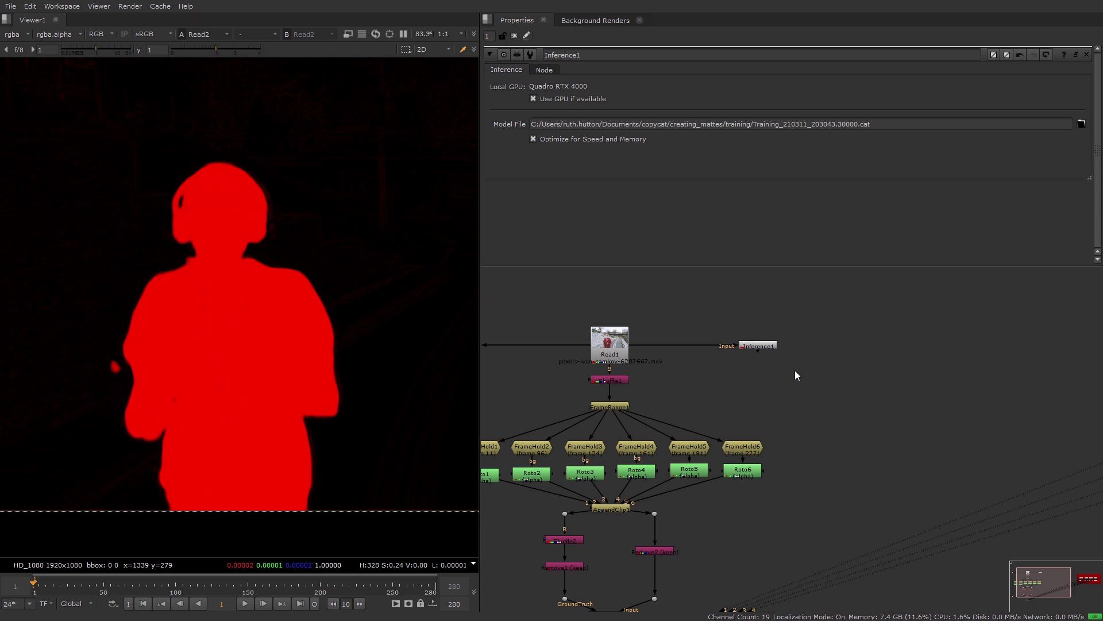
Display the matte from the newly loaded Inference1 model in the viewer.
left_click(770, 347)
key("1")
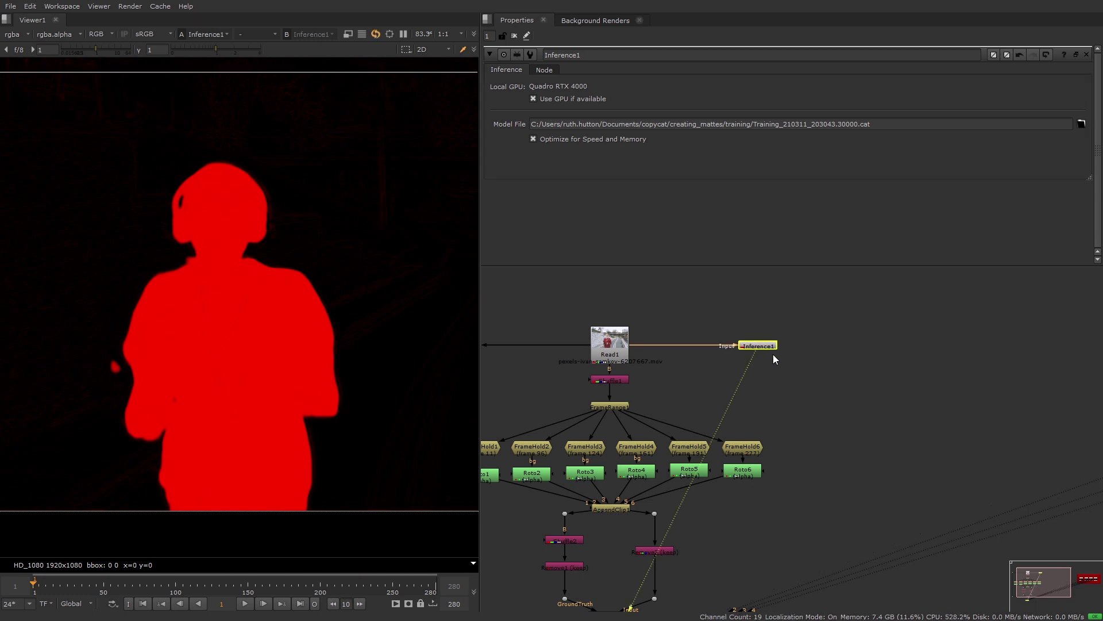
left_click(813, 368)
Add a Copy node after Inference1 with Read1 as its B input, copy rgba.red to rgba.alpha, and check the alpha channel.
left_click(773, 347)
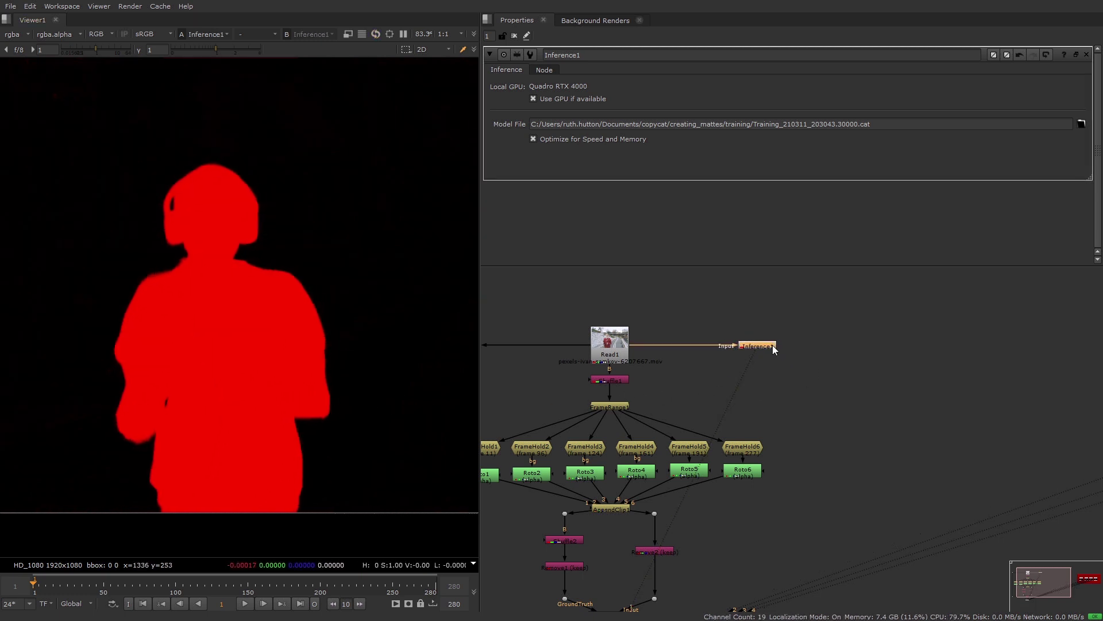
key("k")
left_click_drag(792, 348, 621, 345)
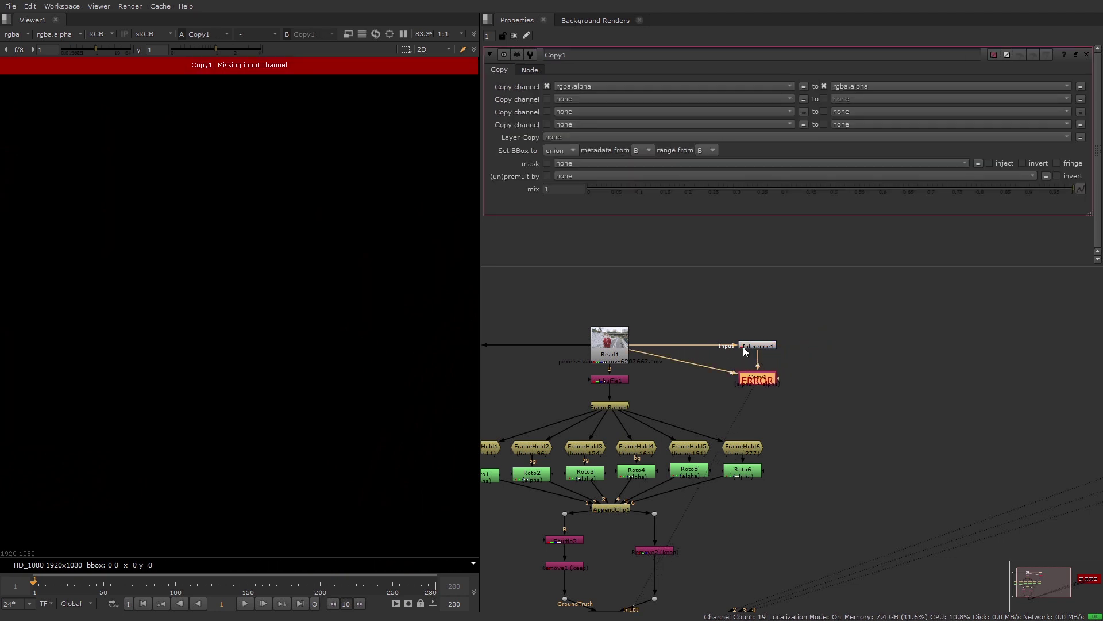
left_click(774, 90)
left_click(596, 109)
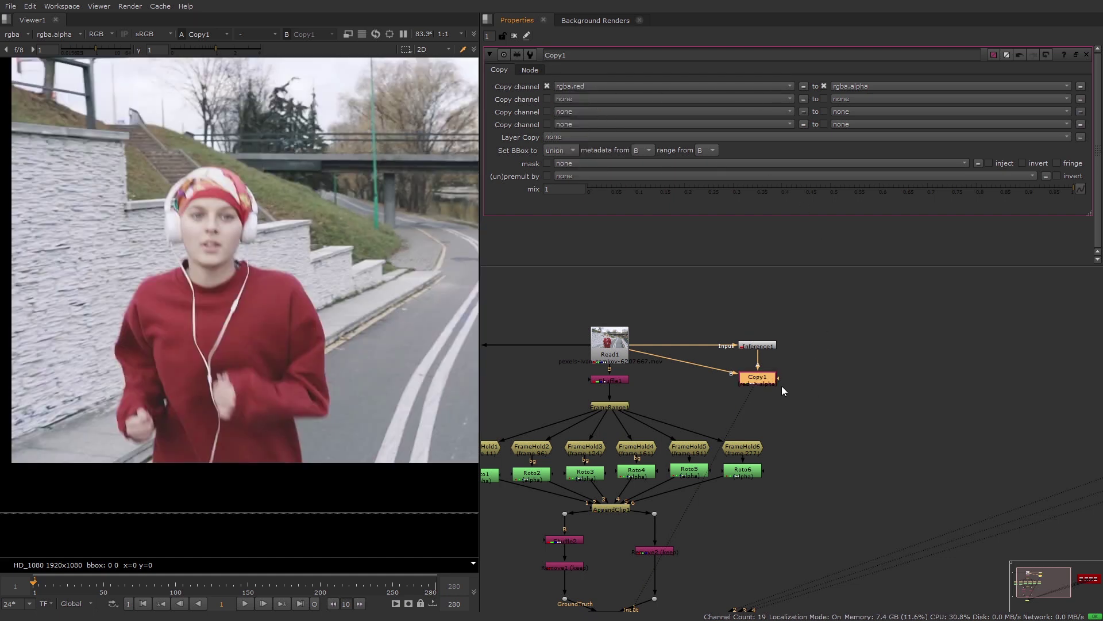
key("a")
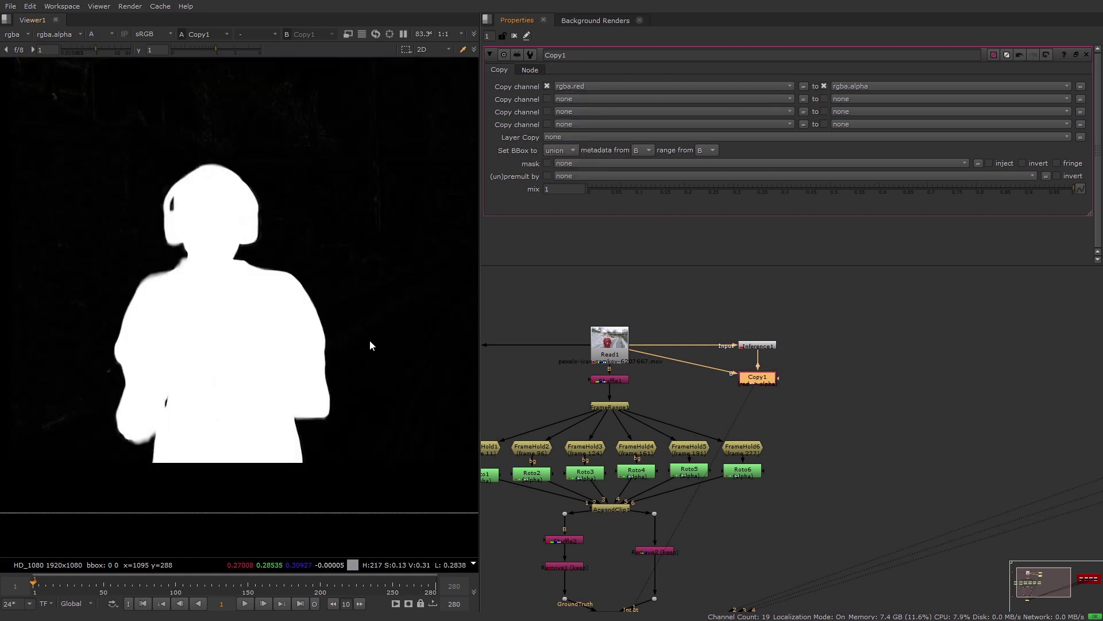
key("a")
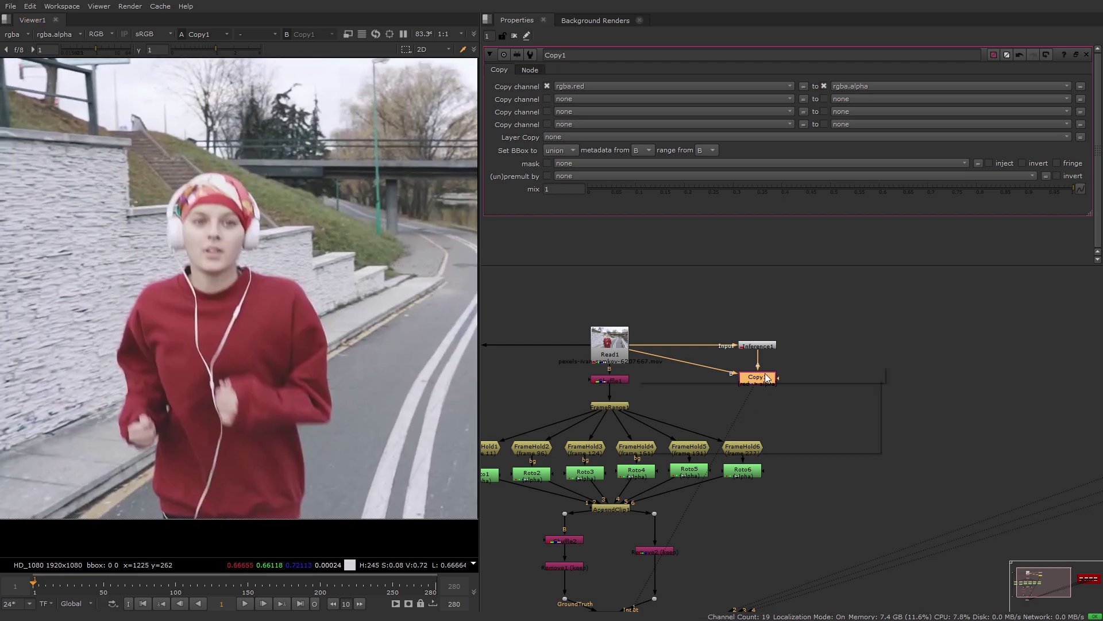
Add a Premult node after Copy1 and place it slightly below that node.
key("Tab")
type("prem")
key("Return")
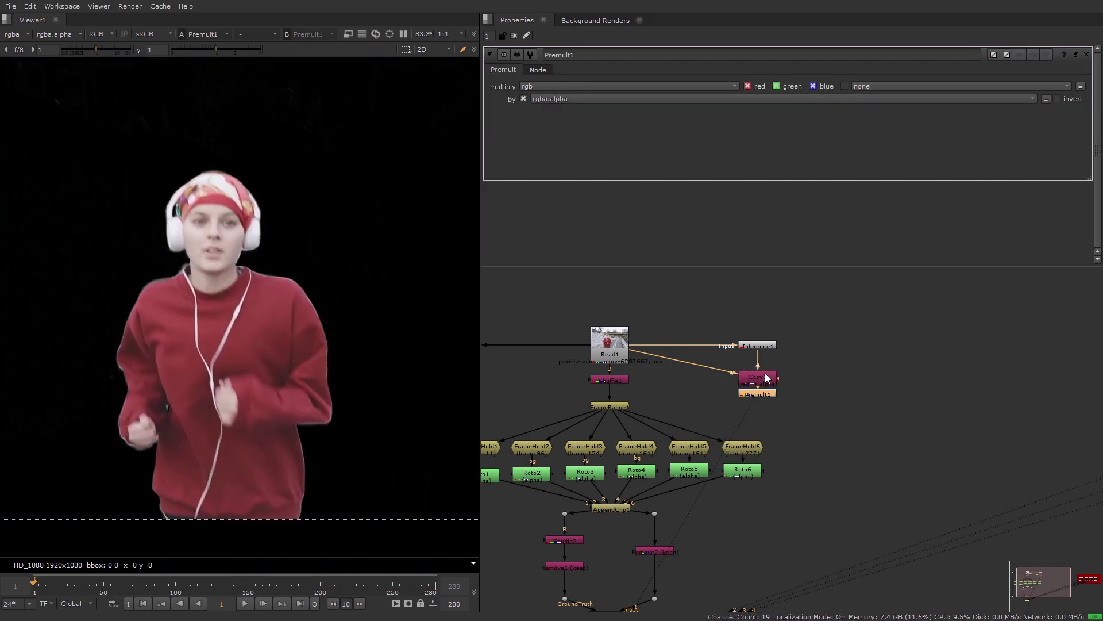
left_click(772, 402)
left_click(825, 354)
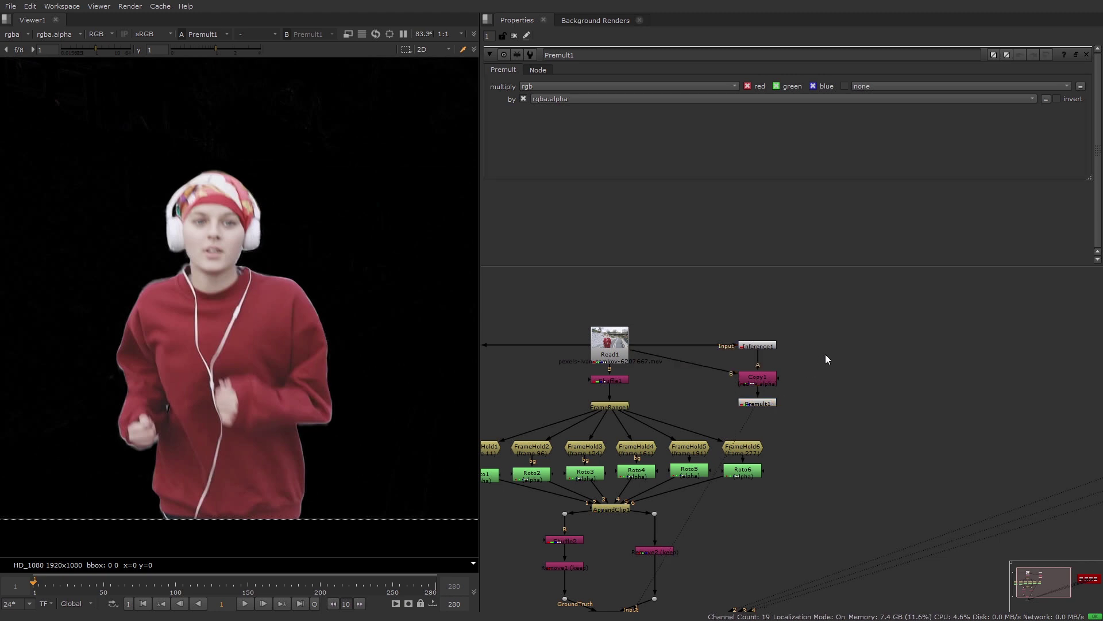
Add a Write node fed by Inference1 and place it beside that node.
key("w")
left_click_drag(790, 347, 760, 346)
left_click_drag(816, 366, 843, 346)
Set the Write node's output file to output.mov in the creating_mattes/output folder.
left_click(1083, 100)
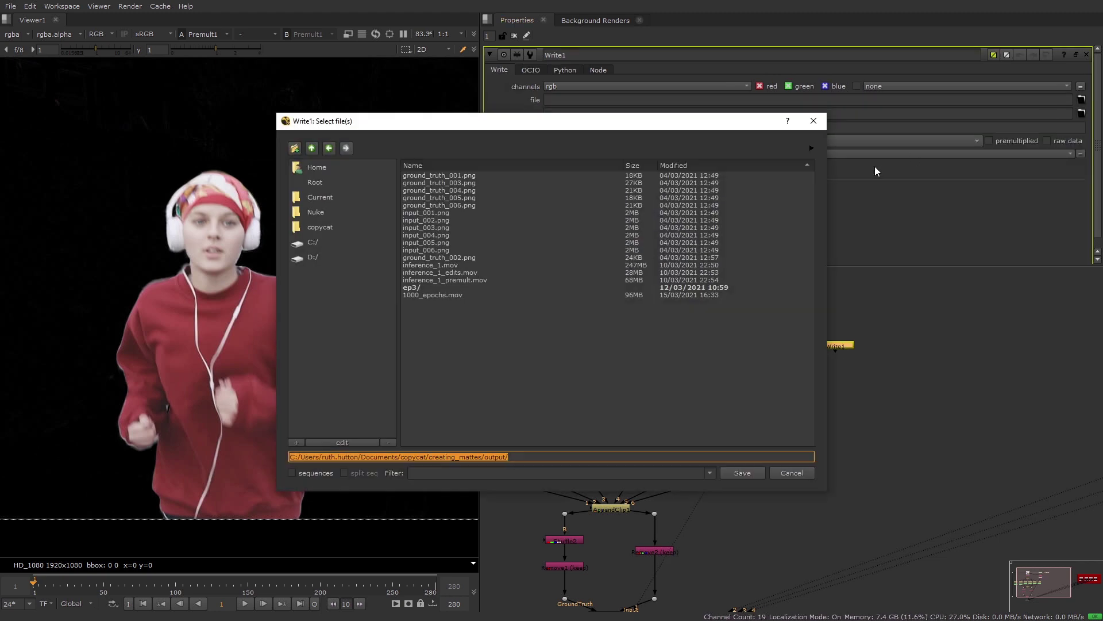
left_click(335, 151)
left_click(314, 150)
left_click(426, 258)
left_click(510, 457)
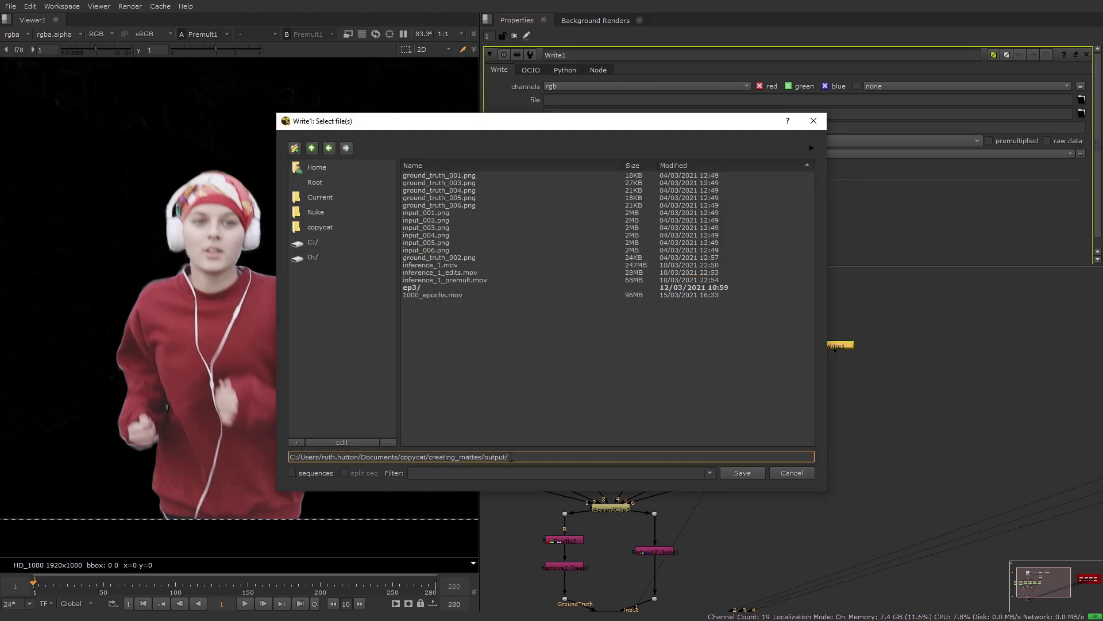
type("output.mov")
key("Return")
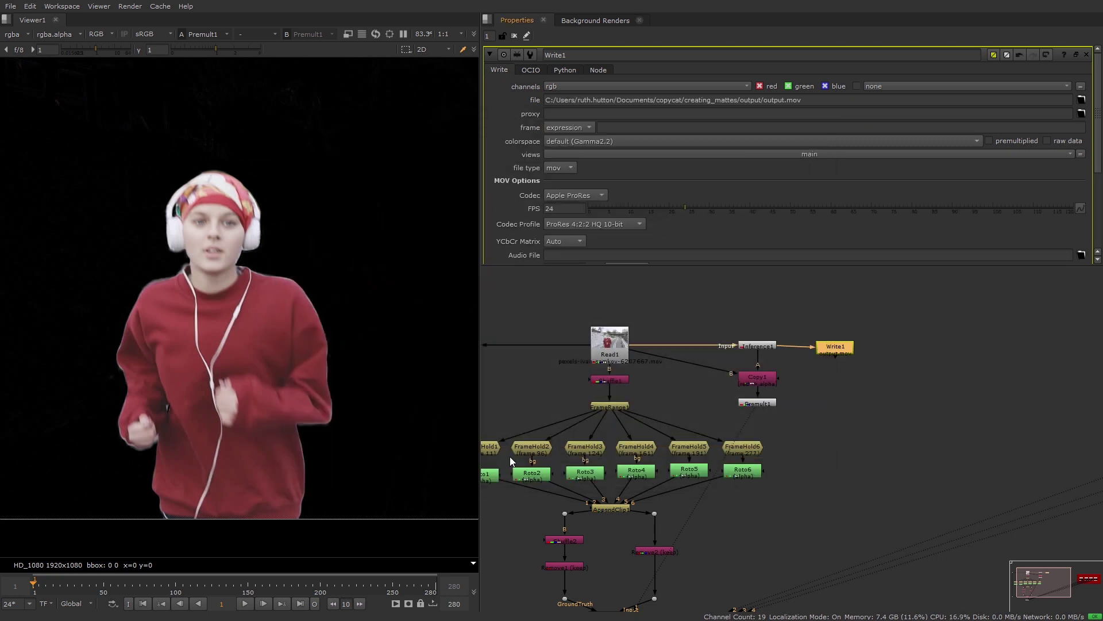
Render Write1 over the input frame range 1-280.
scroll(699, 171, "down", 5)
left_click(610, 193)
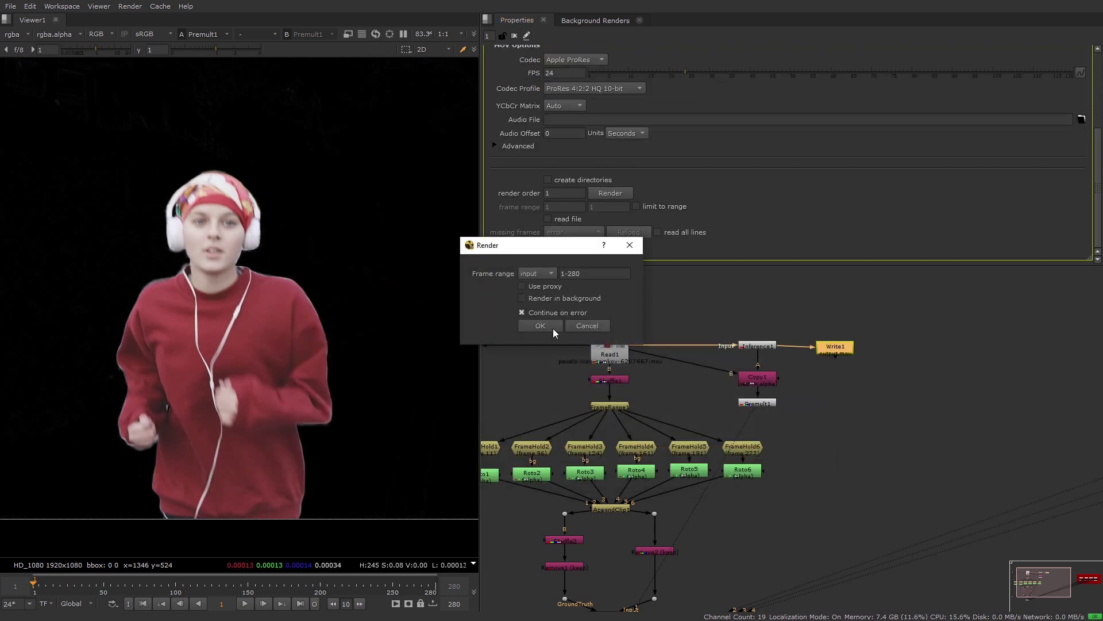
left_click(553, 329)
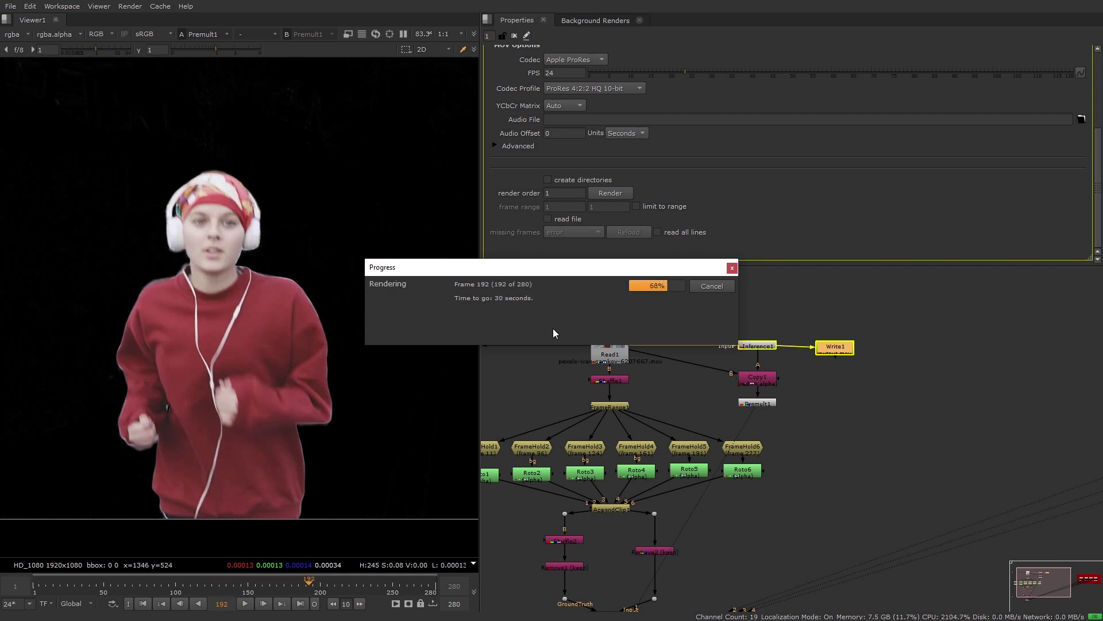
Add a Read node that loads the rendered output.mov from the output folder.
left_click(835, 372)
key("r")
left_click(523, 303)
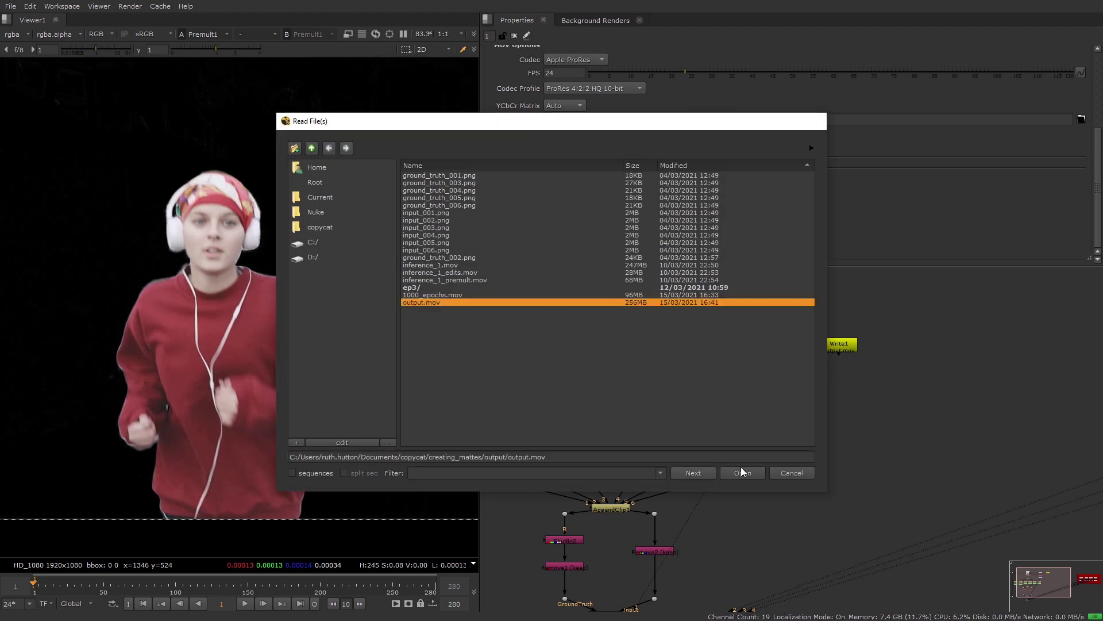
left_click(741, 473)
Move Inference1 and Write1 up out of the way and position the output.mov Read node above Copy1 as its A input.
left_click_drag(767, 326, 844, 355)
left_click_drag(839, 348, 837, 286)
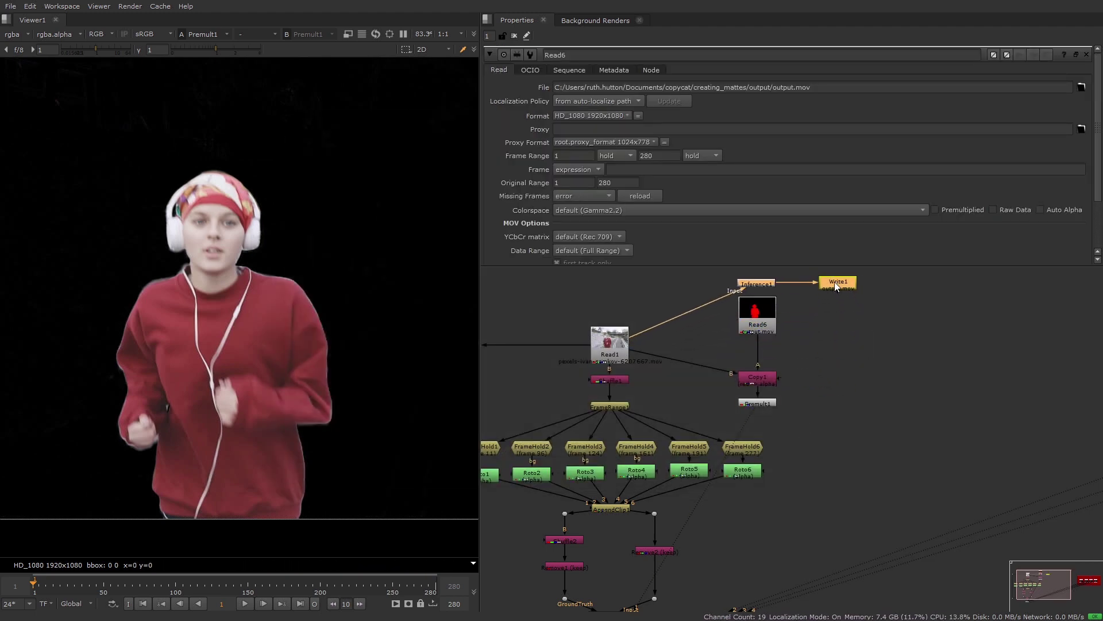
left_click_drag(760, 319, 761, 338)
left_click(793, 324)
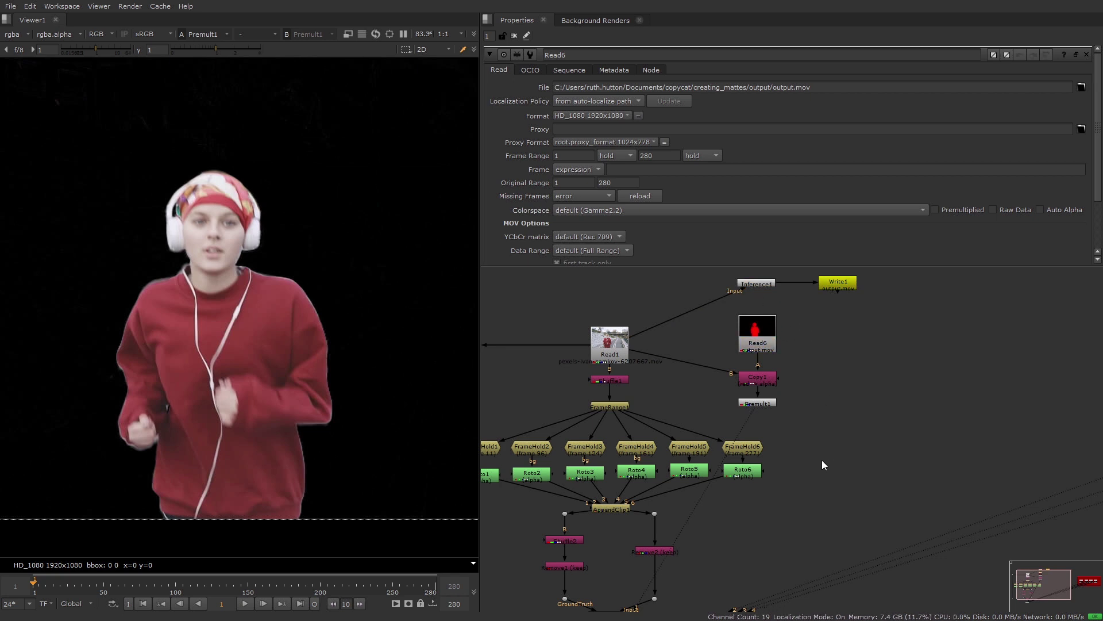
middle_click_drag(763, 507, 856, 466)
scroll(694, 484, "up", 3)
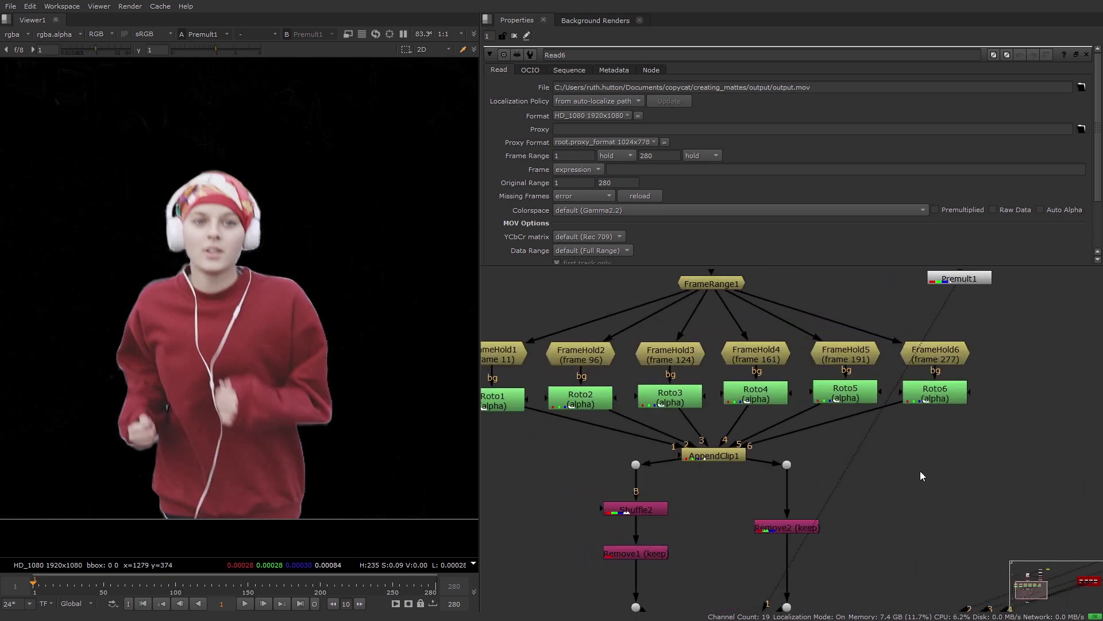
scroll(920, 471, "down", 5)
middle_click_drag(886, 480, 854, 505)
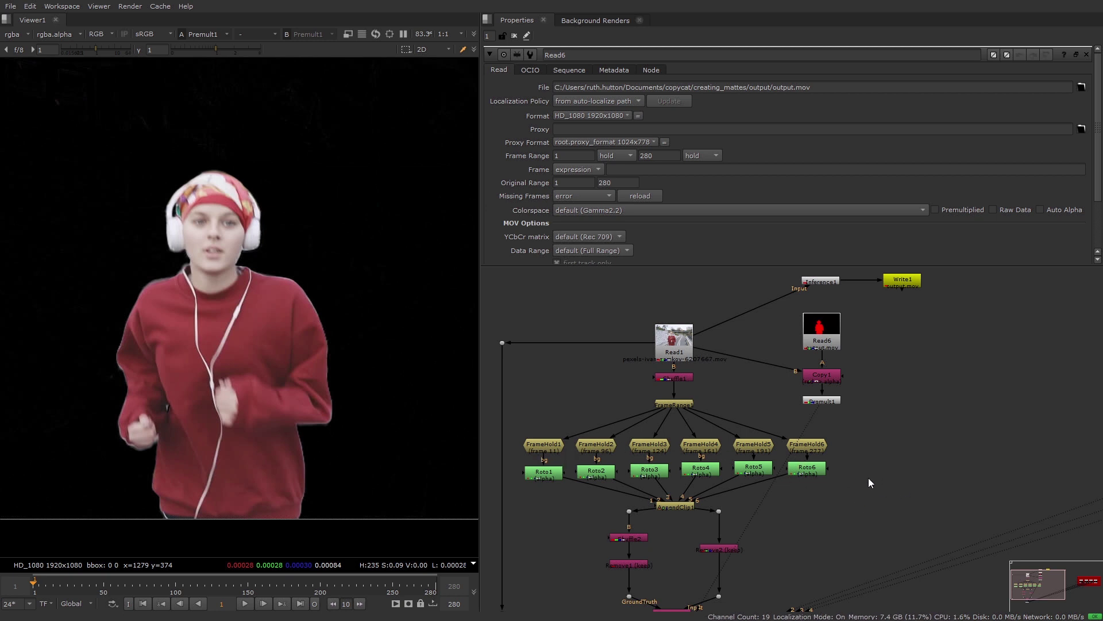
Scrub the premultiplied footage to frame 118 and examine the matte edges around the runner's waist.
scroll(312, 461, "down", 1)
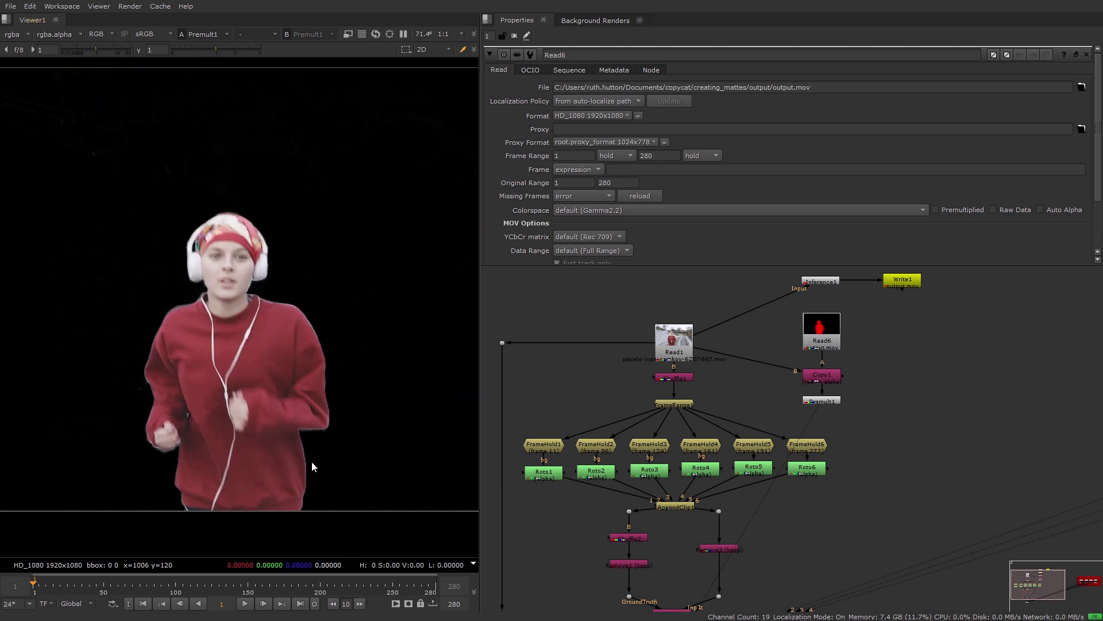
left_click(161, 582)
left_click_drag(161, 582, 203, 582)
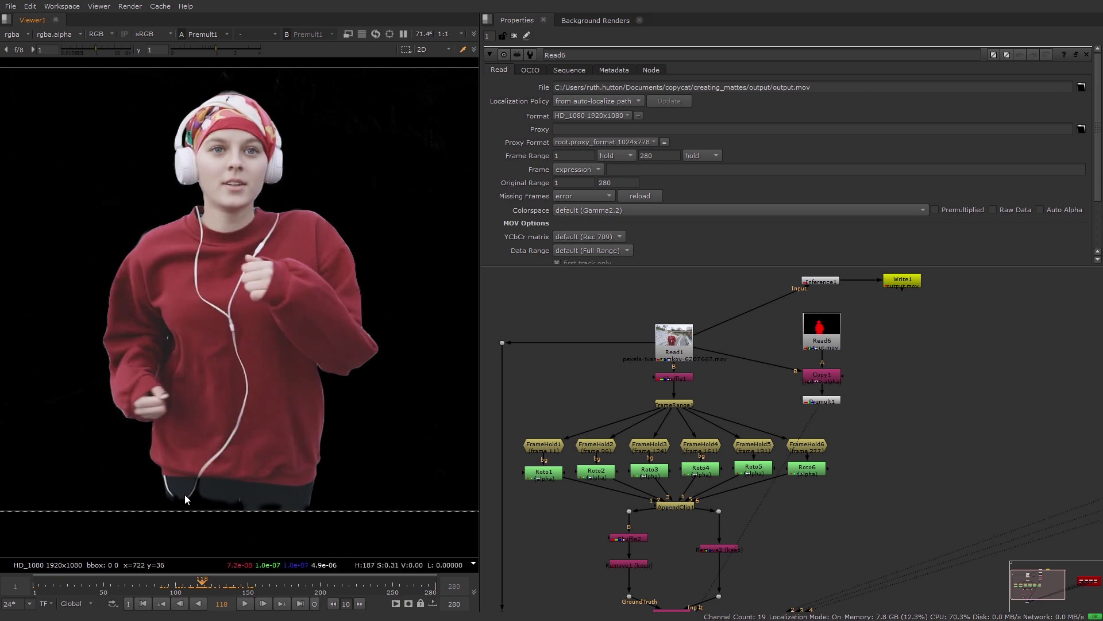
scroll(196, 504, "up", 5)
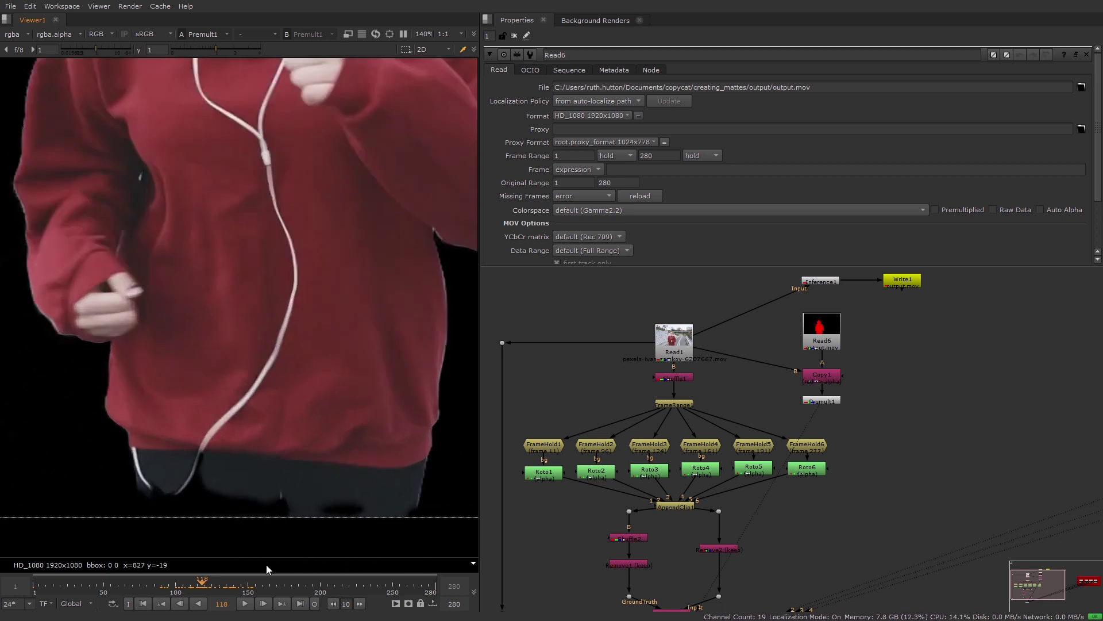
Compare the rendered matte from Read6 with the Premult1 result in the viewer, moving to frame 167.
left_click(836, 374)
left_click(834, 346)
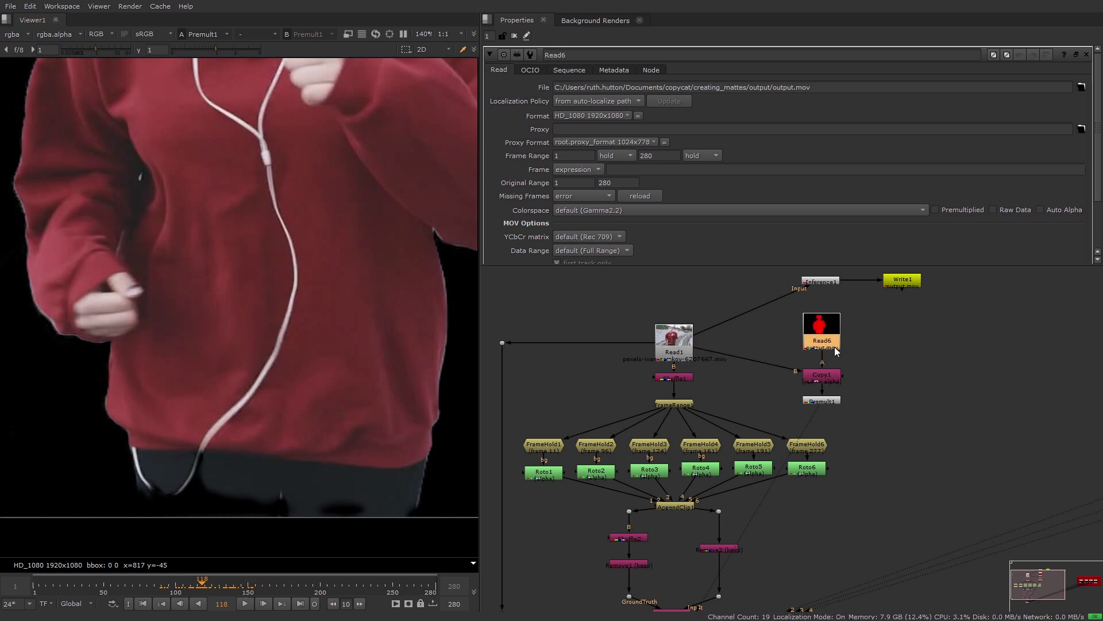
key("1")
left_click_drag(245, 586, 272, 581)
scroll(357, 446, "down", 3)
middle_click_drag(358, 446, 136, 546)
middle_click_drag(296, 174, 275, 222)
left_click(816, 400)
key("1")
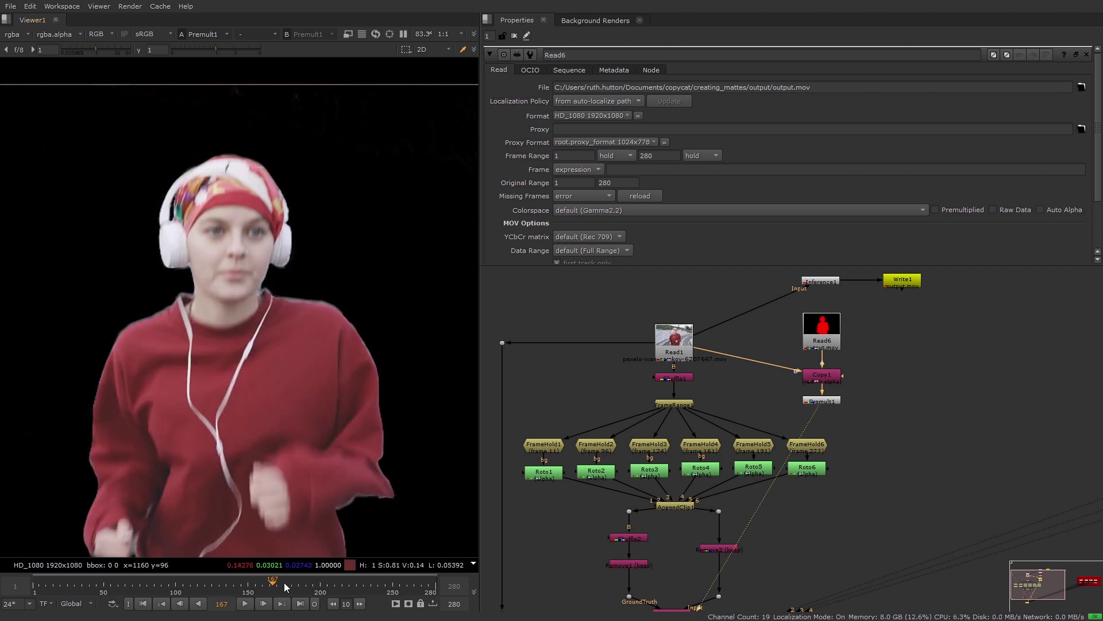